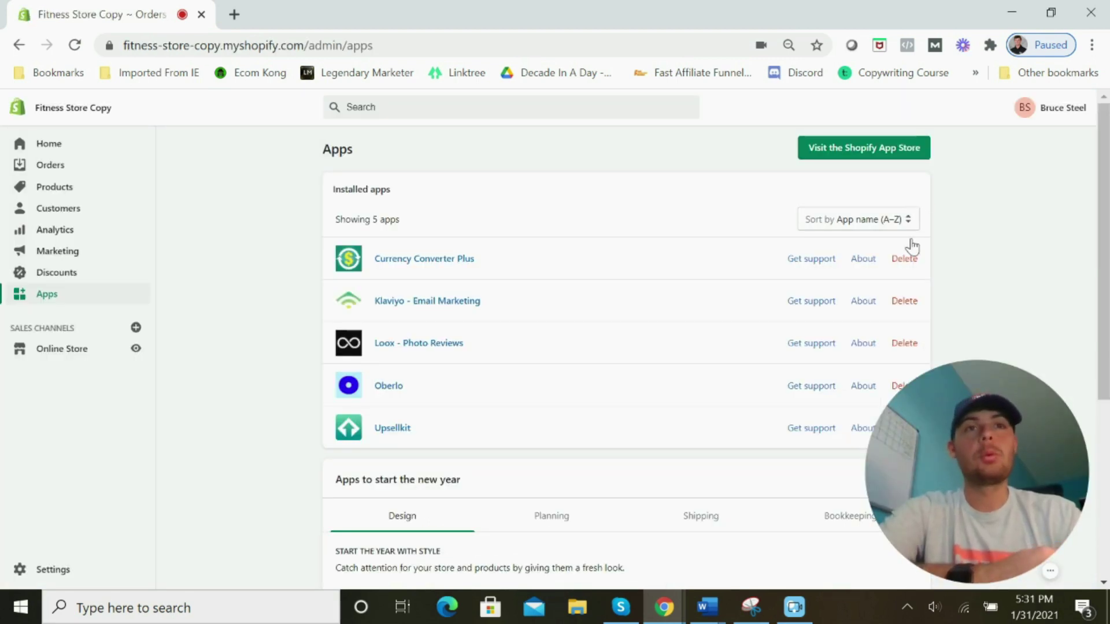
Search the Shopify App Store for "sms bump" and open the SMSBump SMS + MMS Marketing listing
left_click(884, 152)
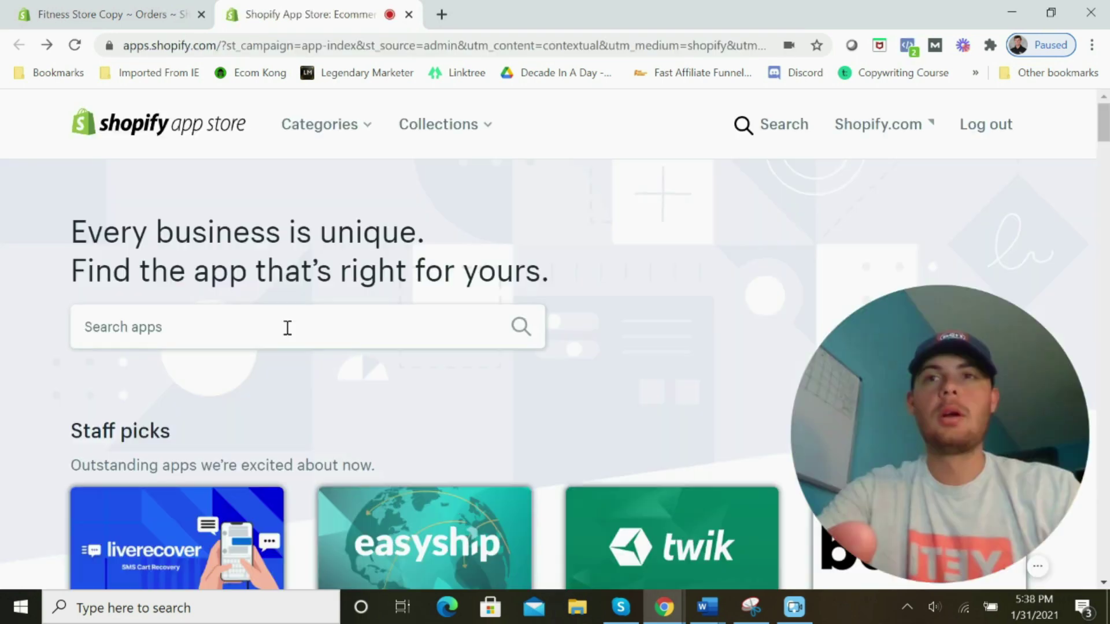
left_click(288, 326)
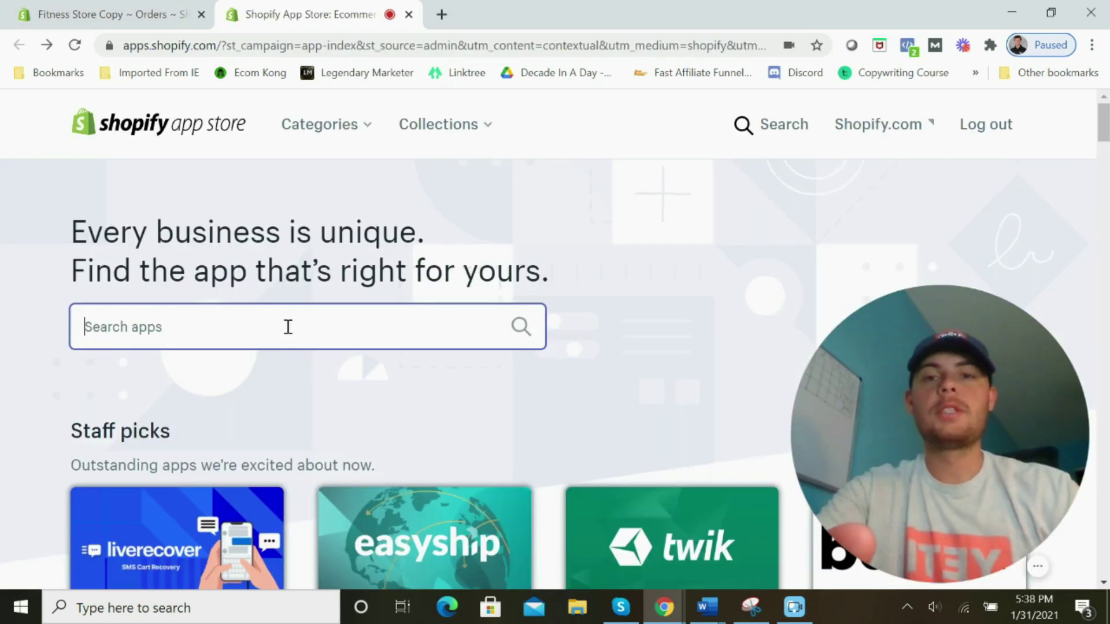
type("sms bump")
key("Return")
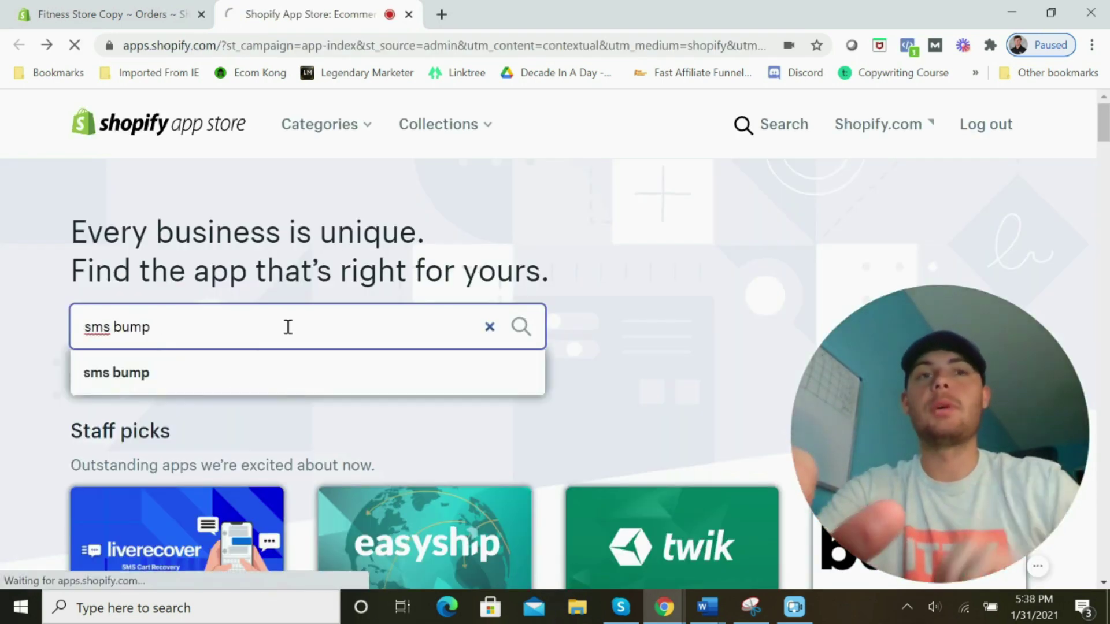
scroll(601, 315, "down", 1)
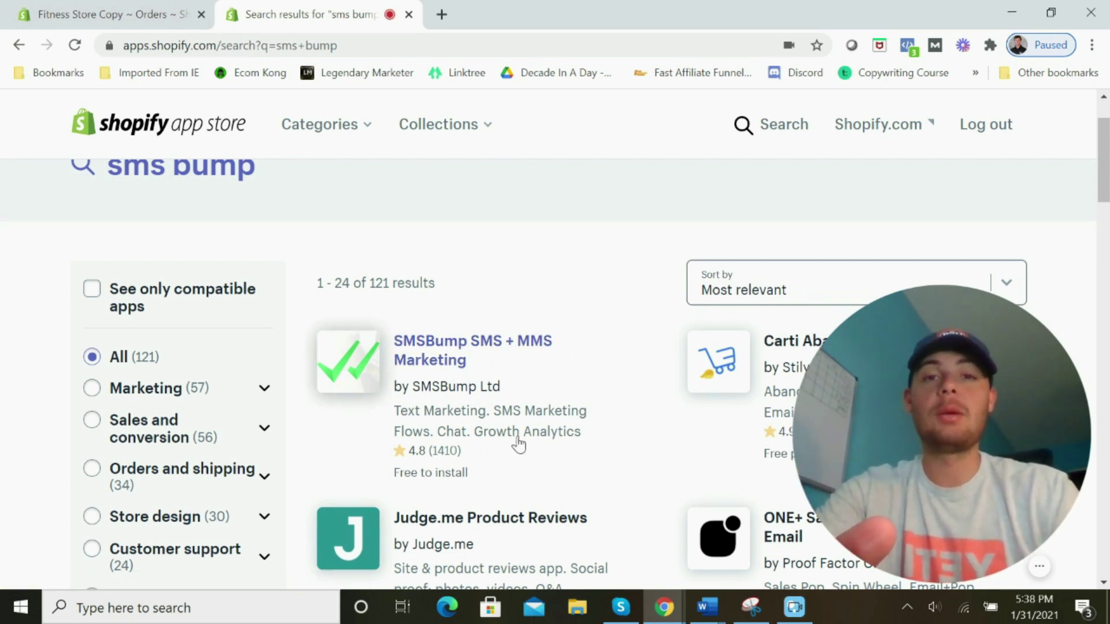
left_click(441, 365)
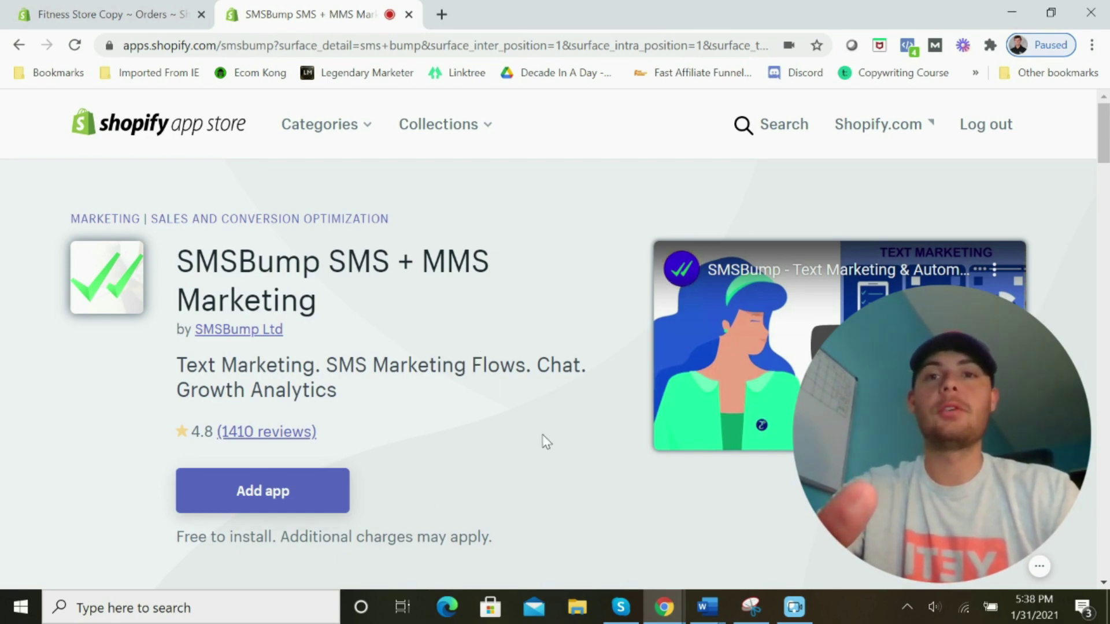
Open the full pricing options from the SMSBump listing and review the available plans
scroll(547, 442, "down", 20)
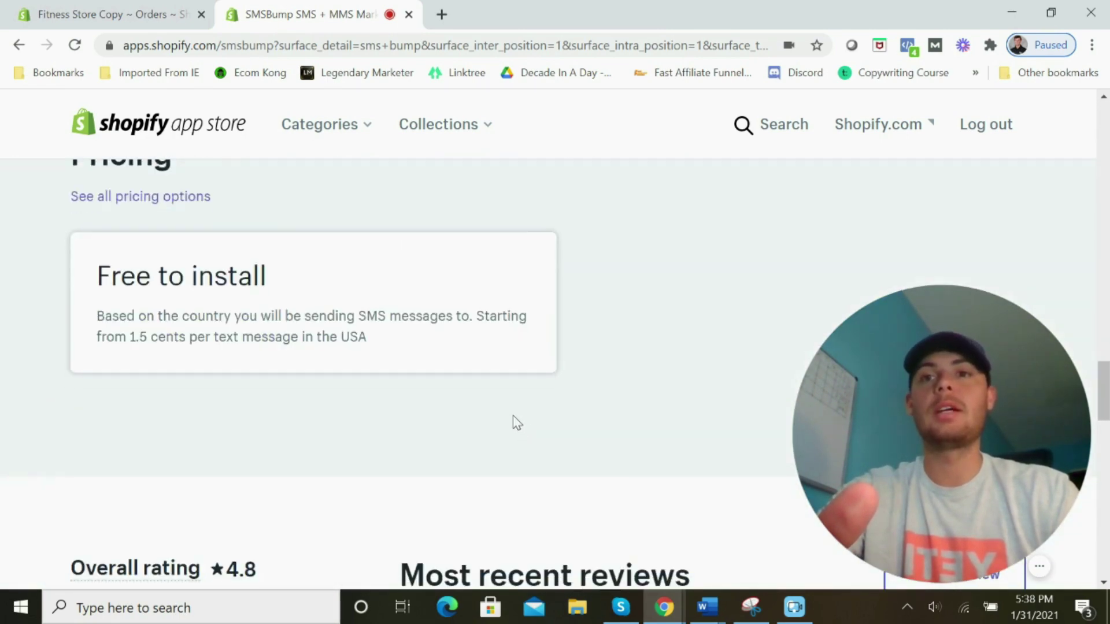
left_click(157, 196)
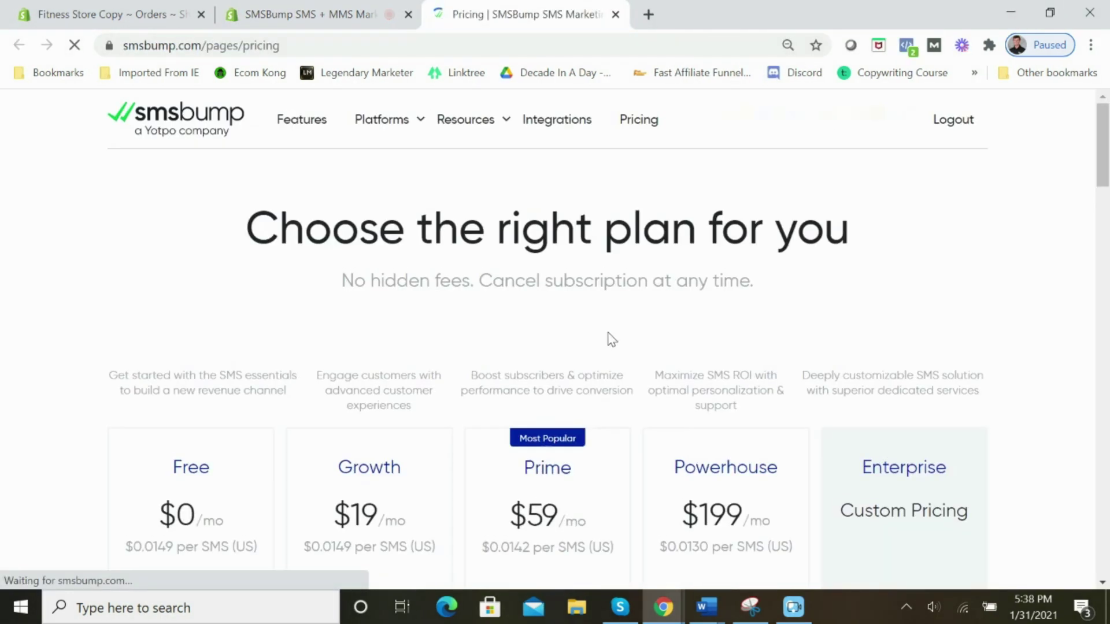
scroll(613, 338, "down", 4)
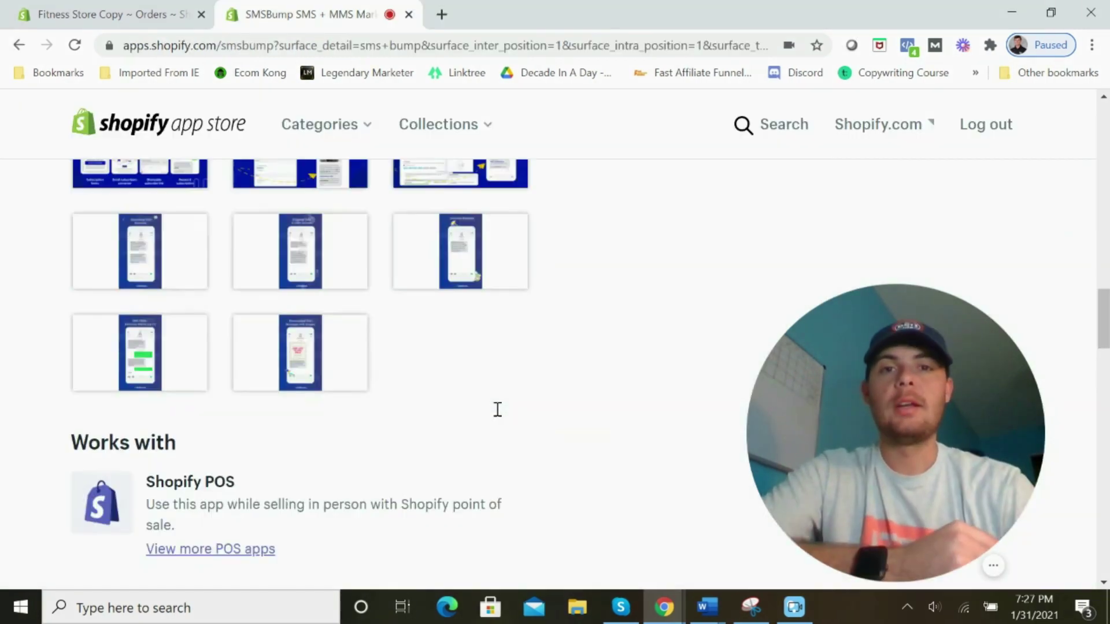
Add the SMSBump app to the store and approve its installation with the requested permissions
scroll(496, 409, "up", 15)
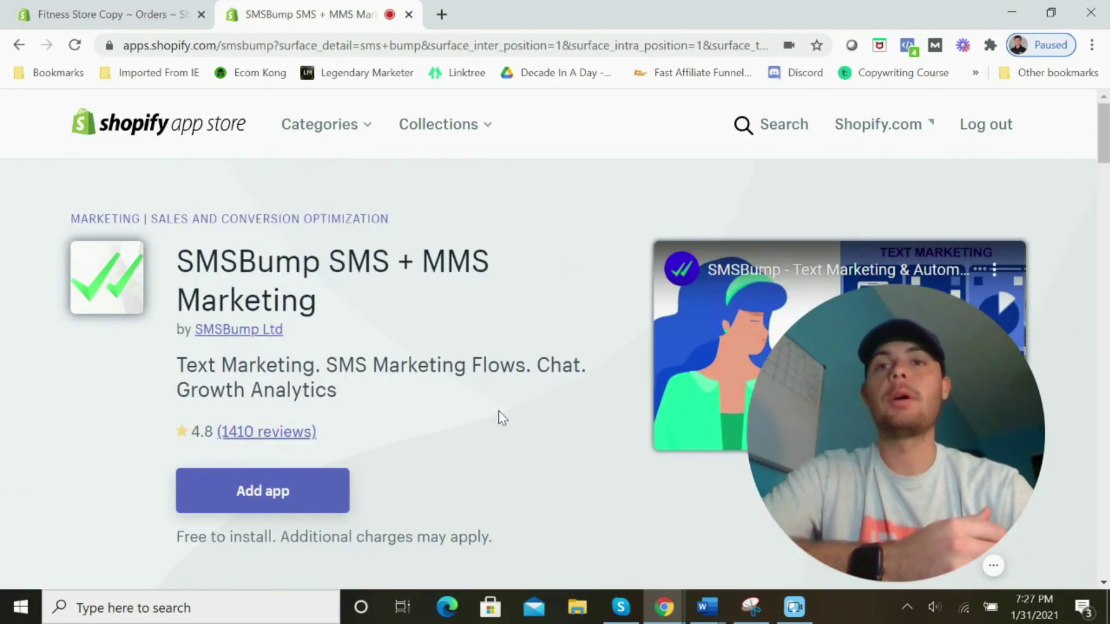
left_click(310, 490)
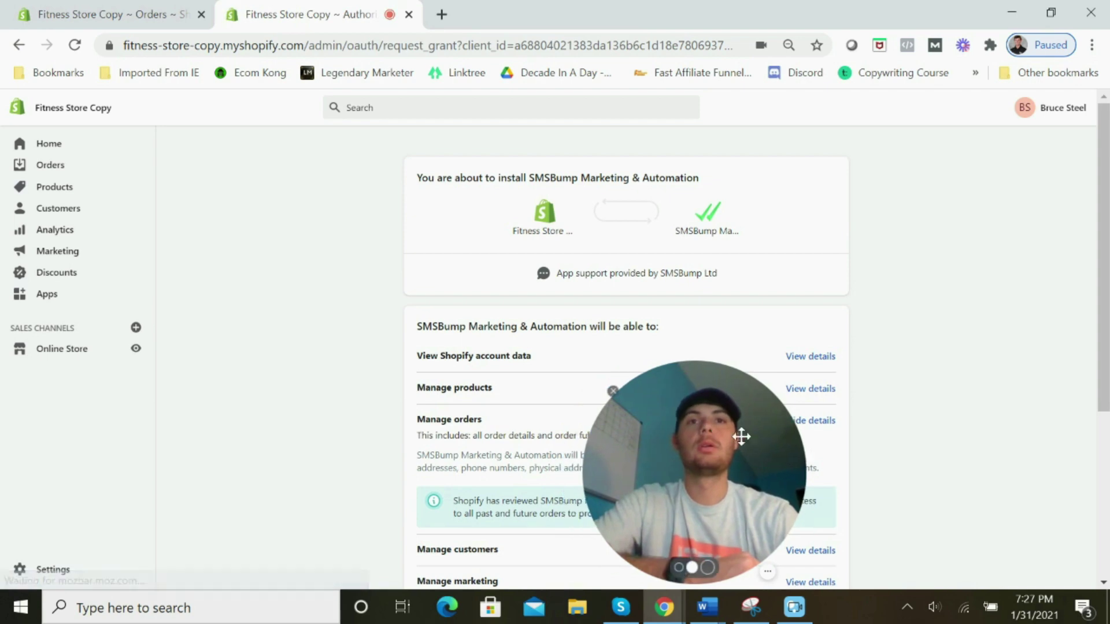
left_click_drag(741, 436, 950, 431)
scroll(726, 367, "down", 5)
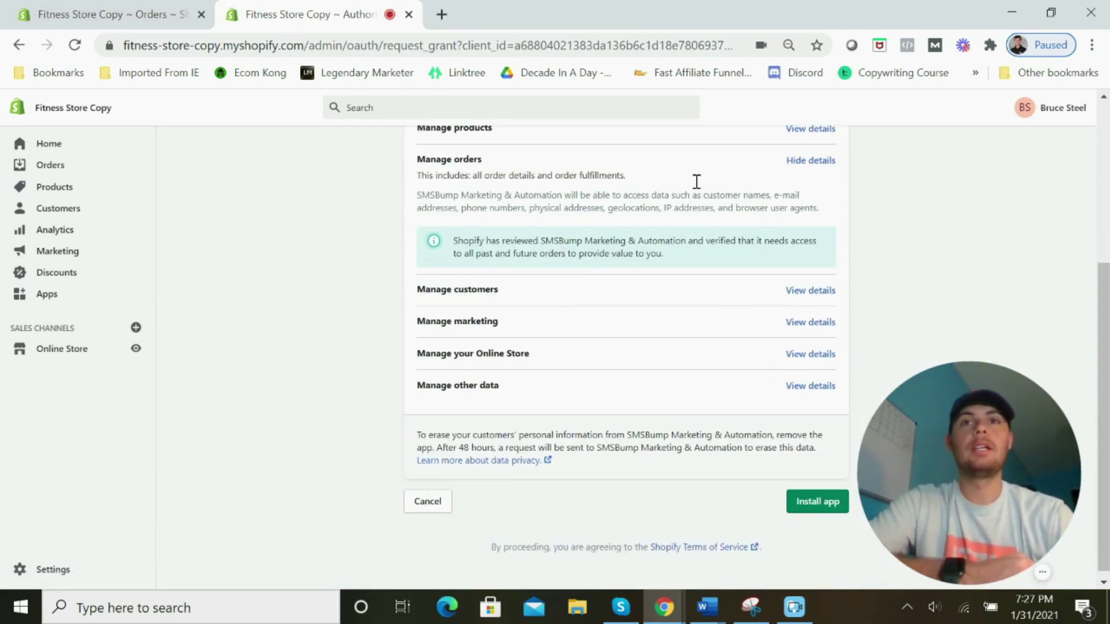
left_click(807, 503)
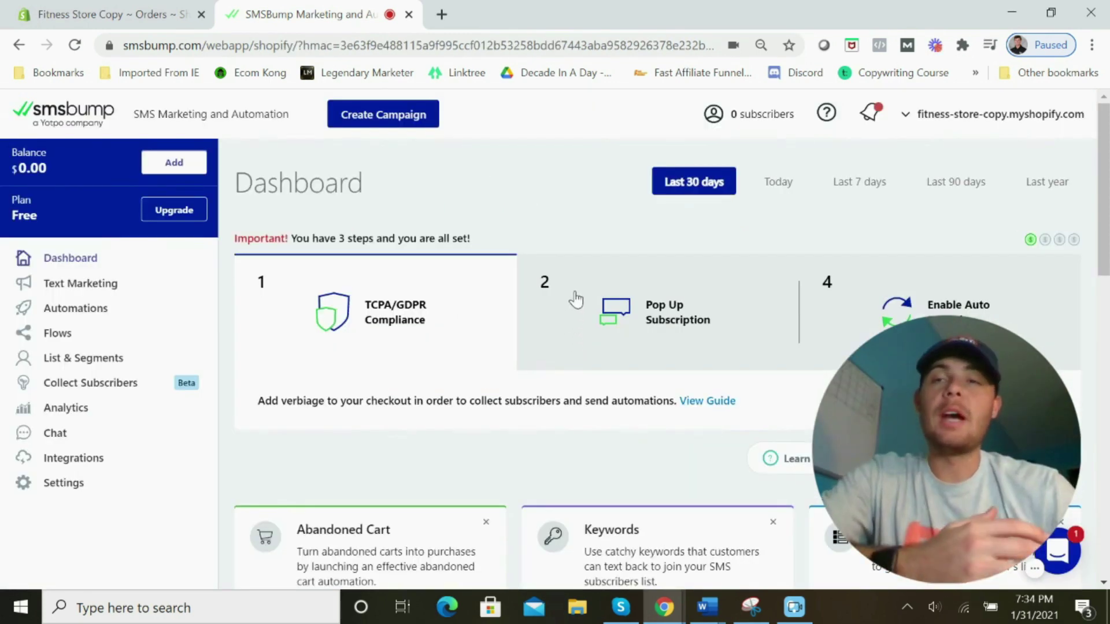
Review the SMSBump dashboard, including its setup steps, suggested automations, sales and subscriber reports, and latest messages
scroll(574, 300, "down", 15)
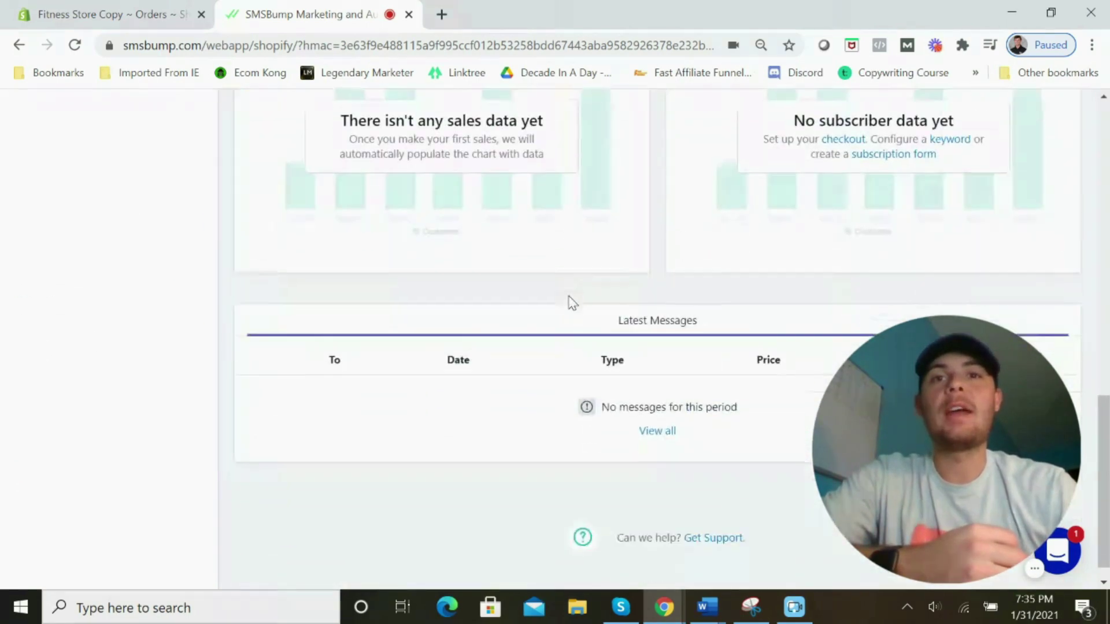
scroll(572, 303, "up", 15)
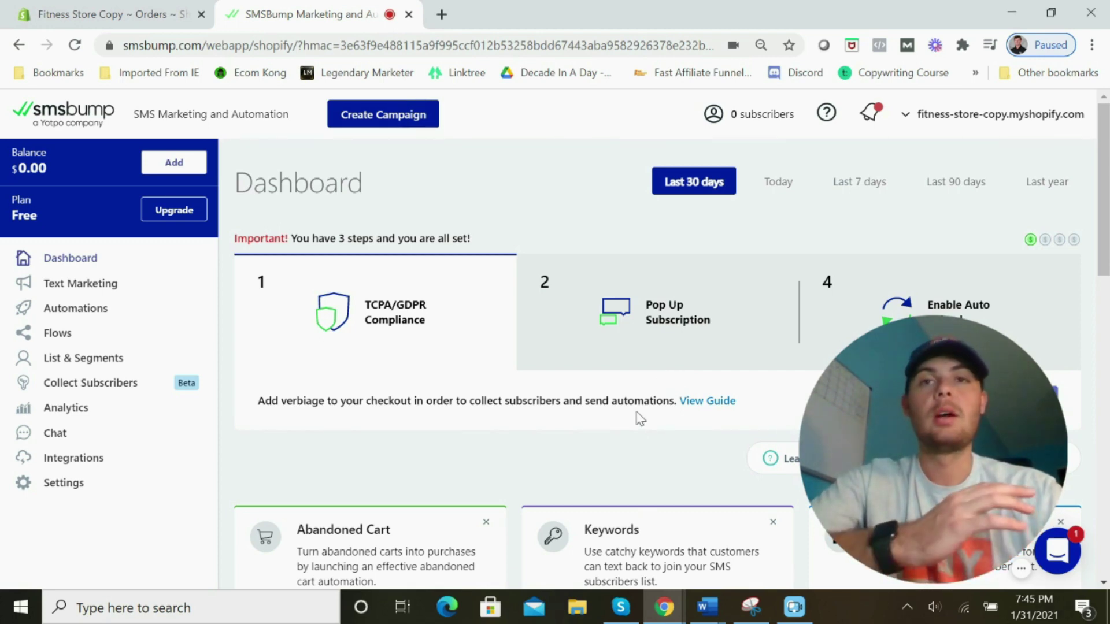
scroll(630, 408, "down", 3)
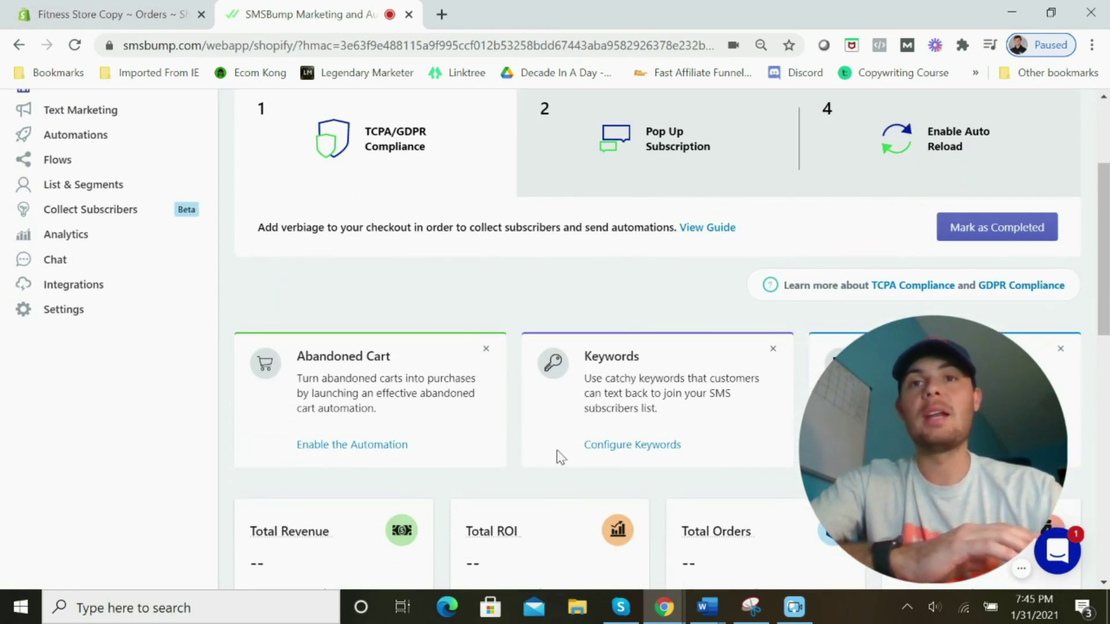
scroll(515, 370, "down", 3)
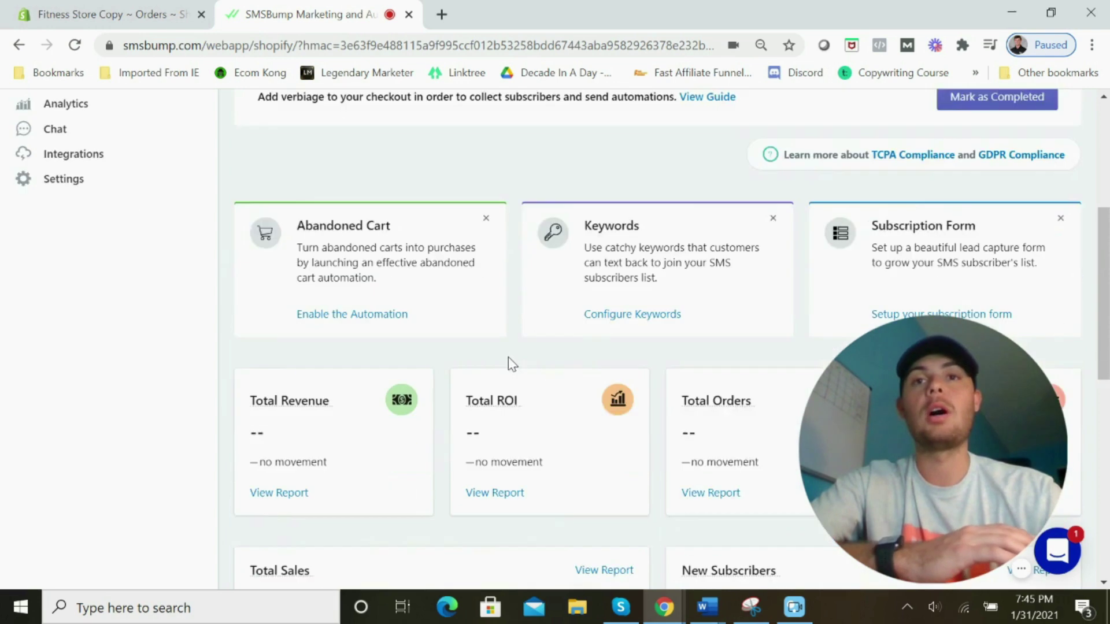
scroll(503, 364, "down", 3)
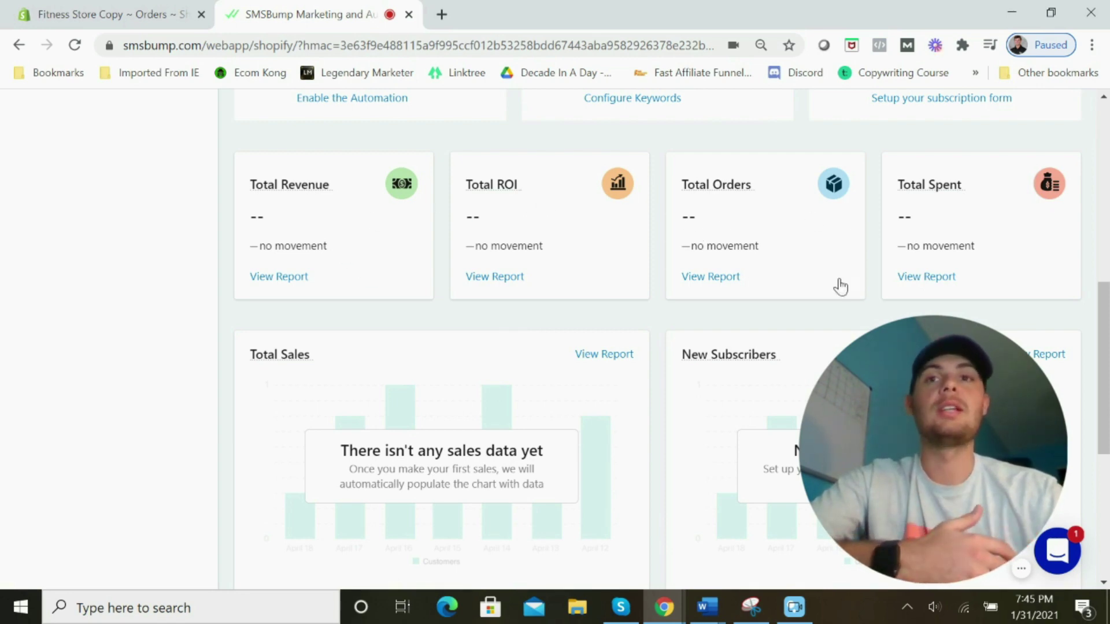
scroll(654, 349, "down", 1)
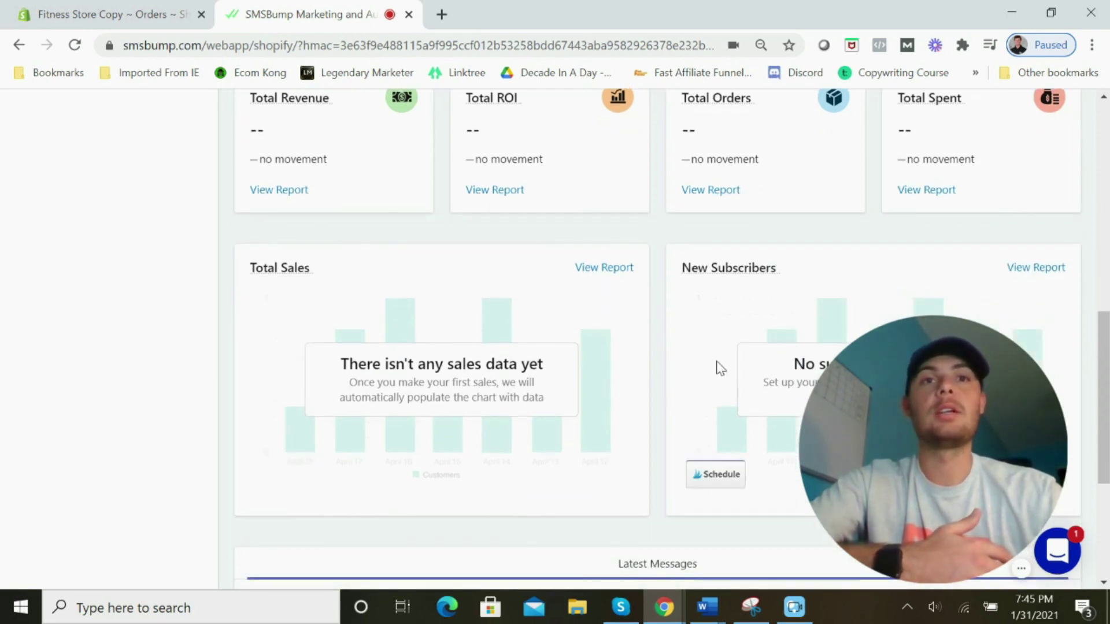
scroll(507, 406, "down", 3)
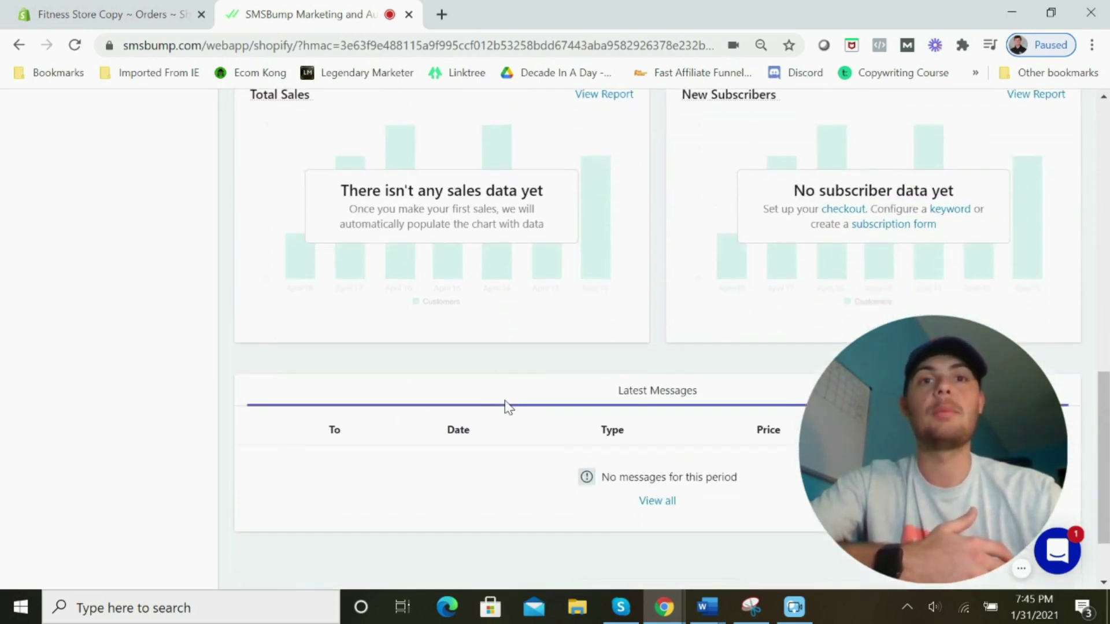
scroll(535, 342, "up", 5)
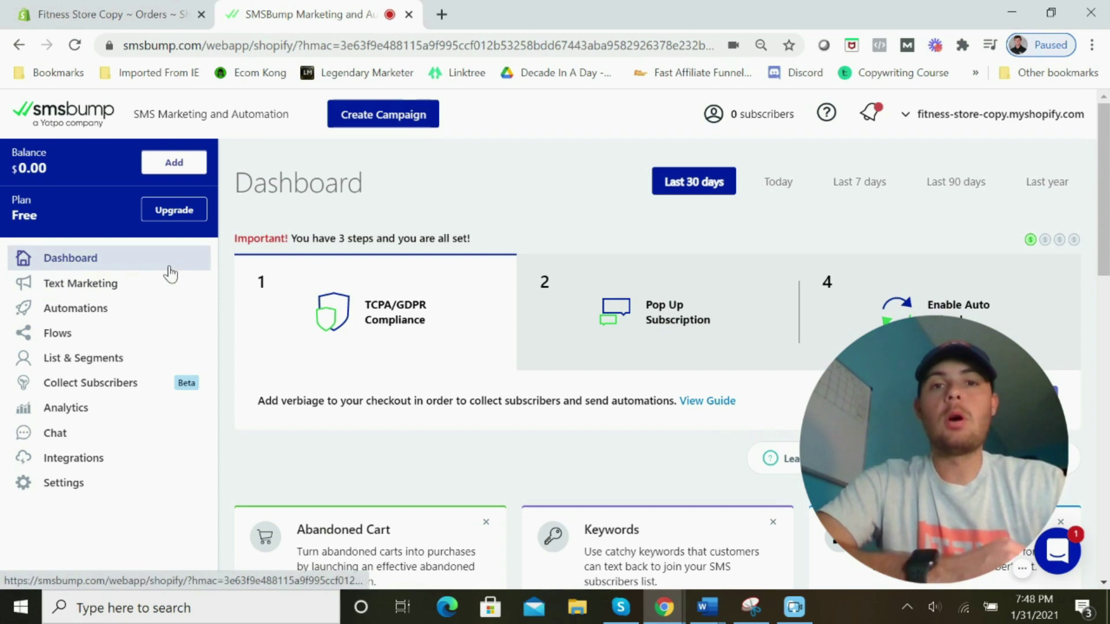
Open the Text Marketing page and review the target audience, sender and campaign scheduling settings
left_click(146, 293)
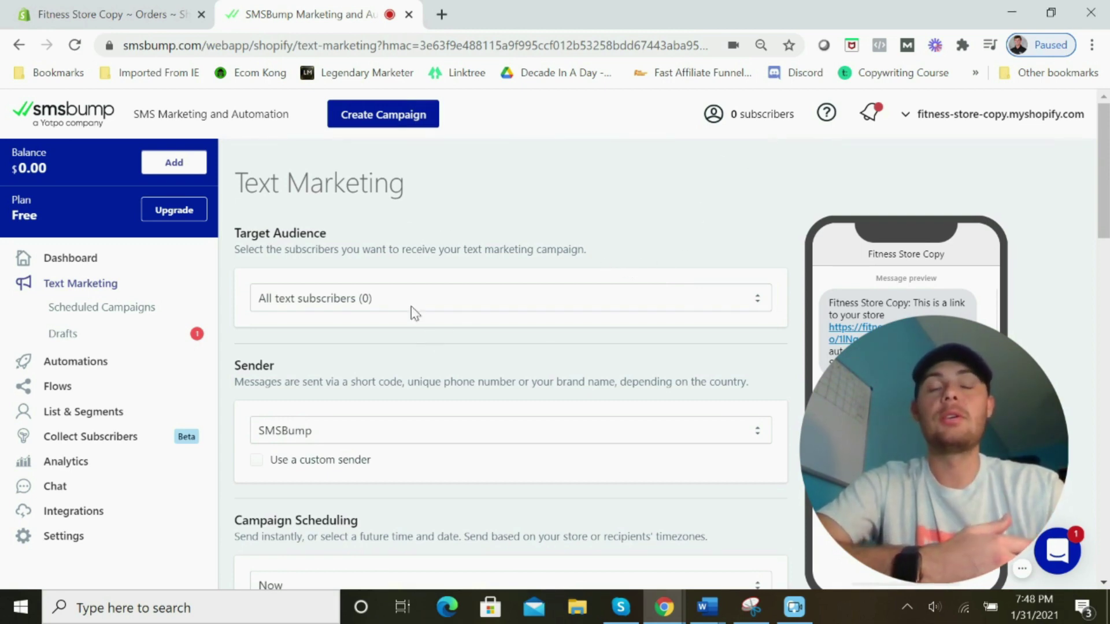
scroll(525, 293, "down", 3)
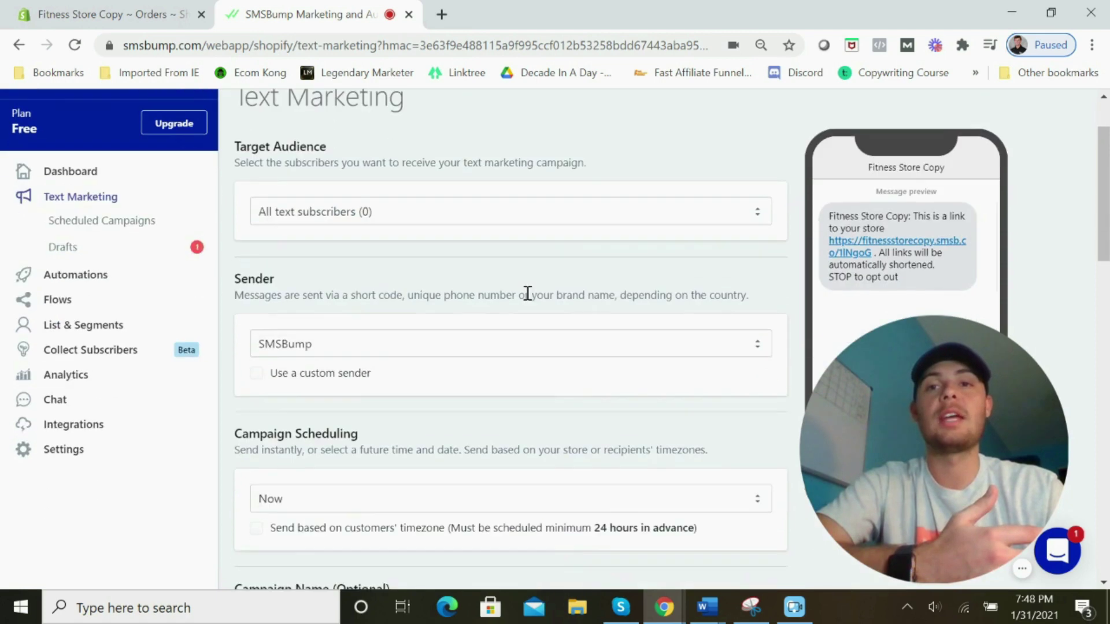
scroll(582, 371, "up", 3)
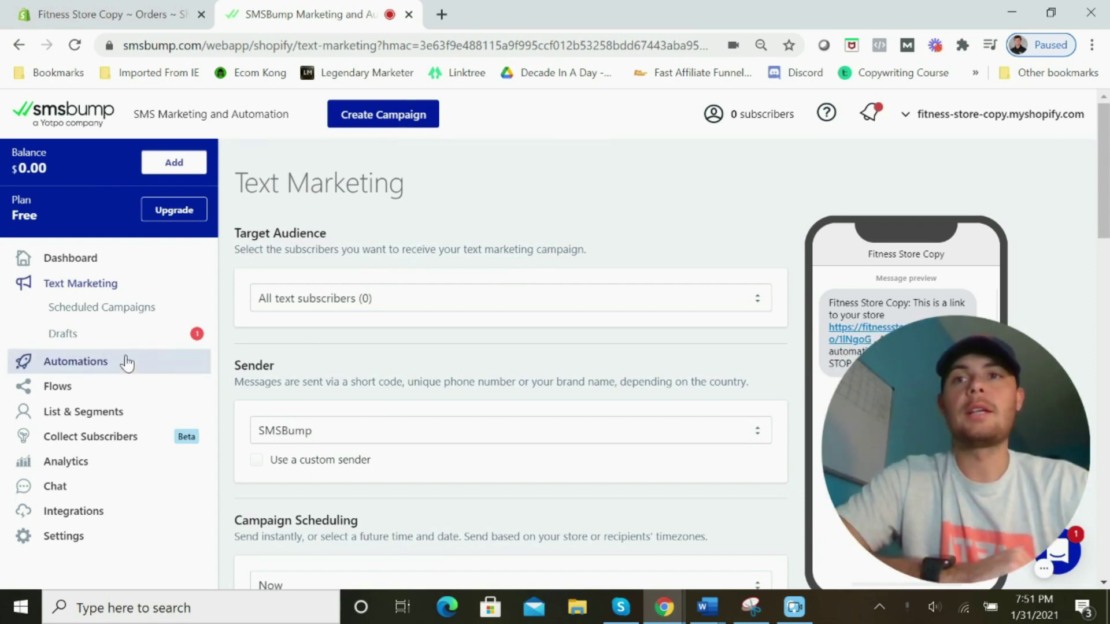
Open the Automations page and look through the list of predefined message automations
left_click(126, 363)
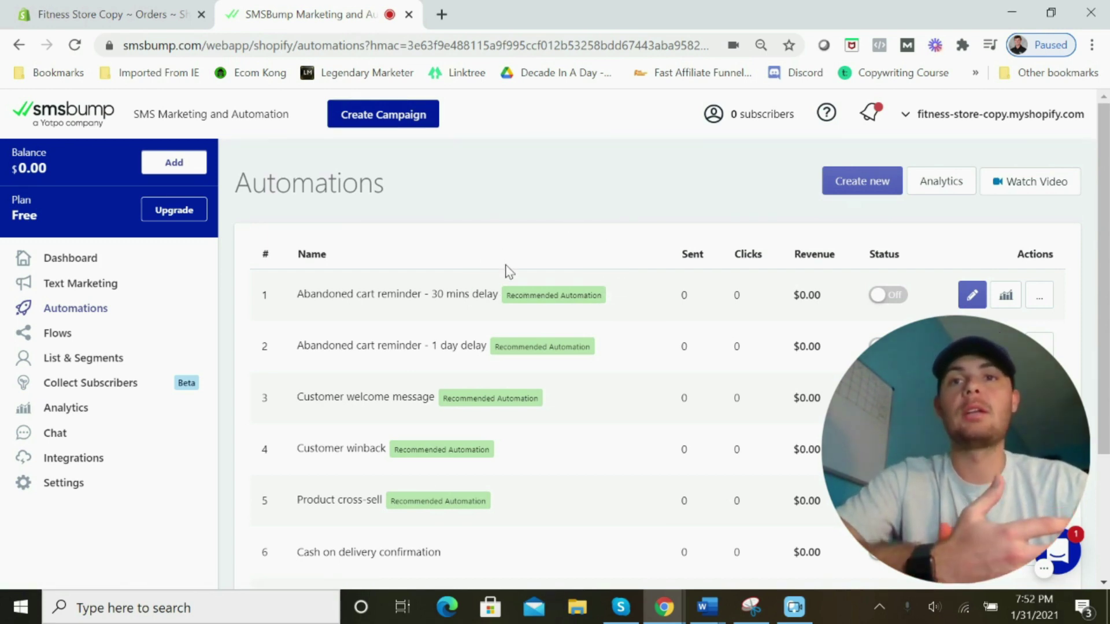
scroll(508, 275, "down", 1)
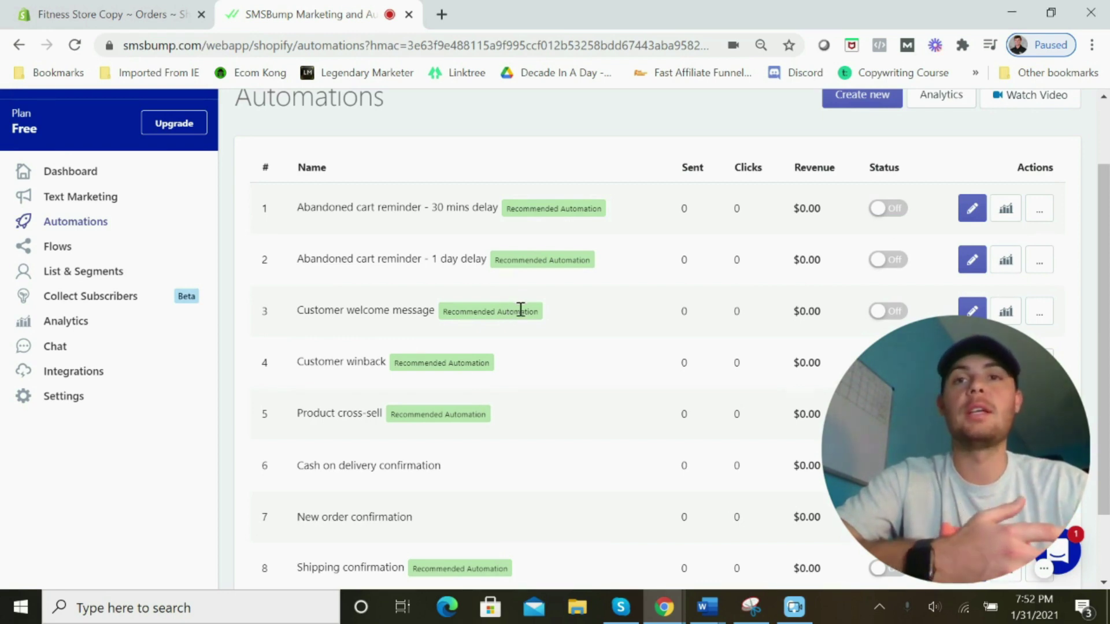
scroll(503, 313, "down", 1)
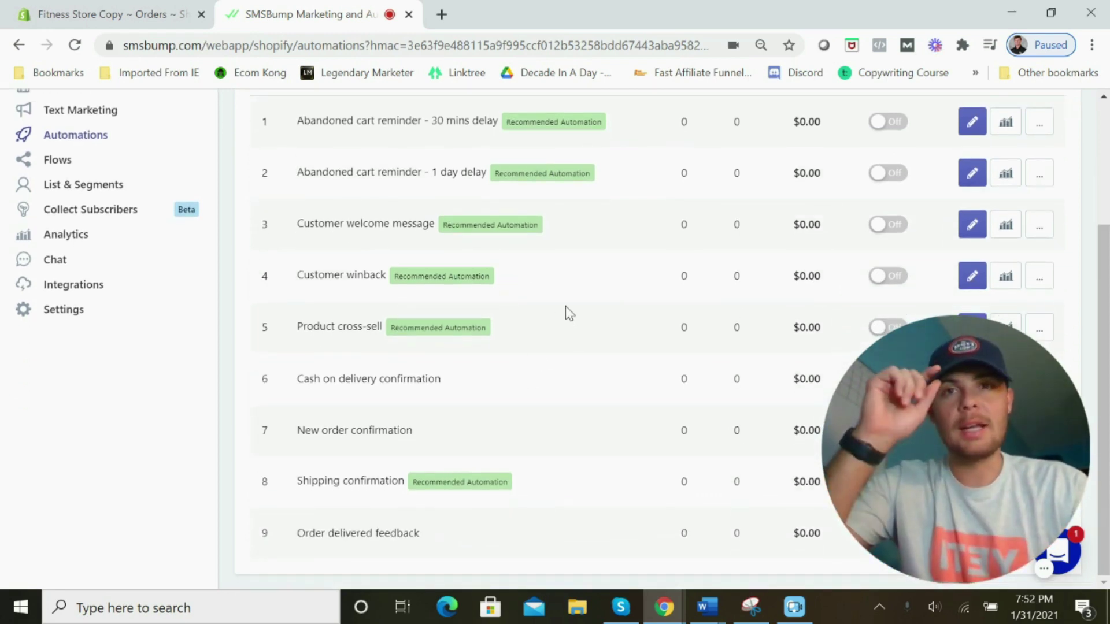
scroll(608, 338, "up", 3)
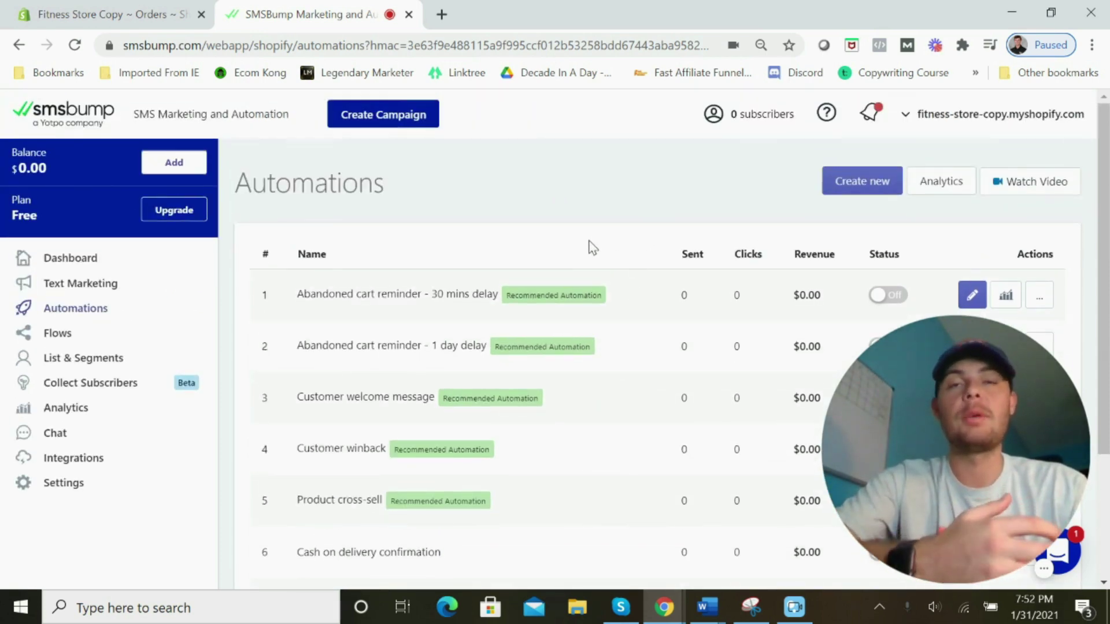
View the Flows page, and look through the predefined customer segments under List & Segments
left_click(124, 340)
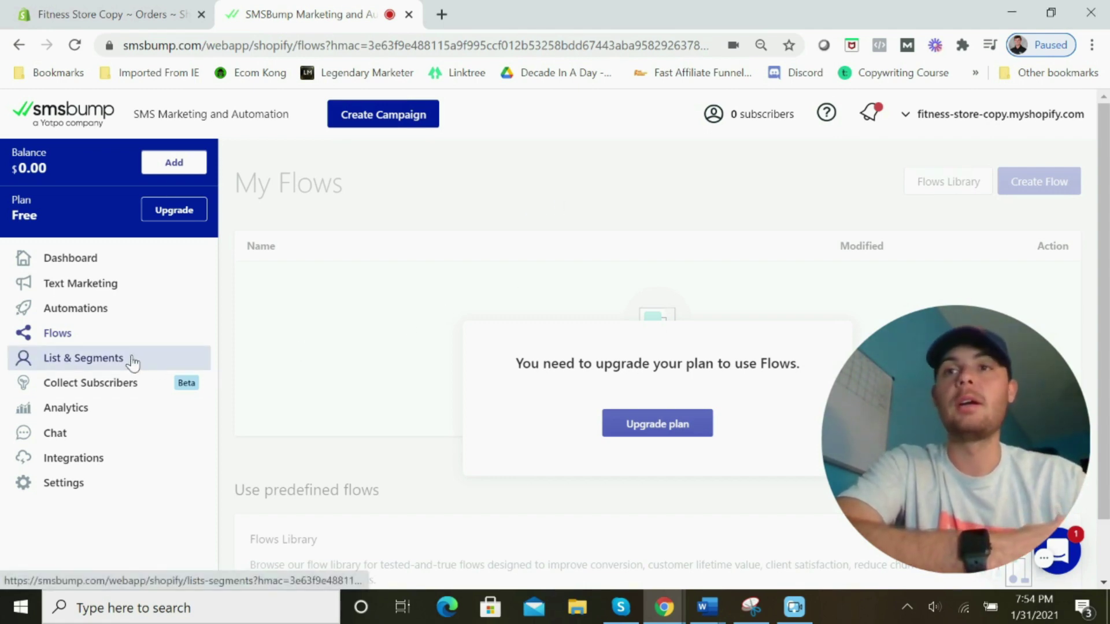
left_click(132, 358)
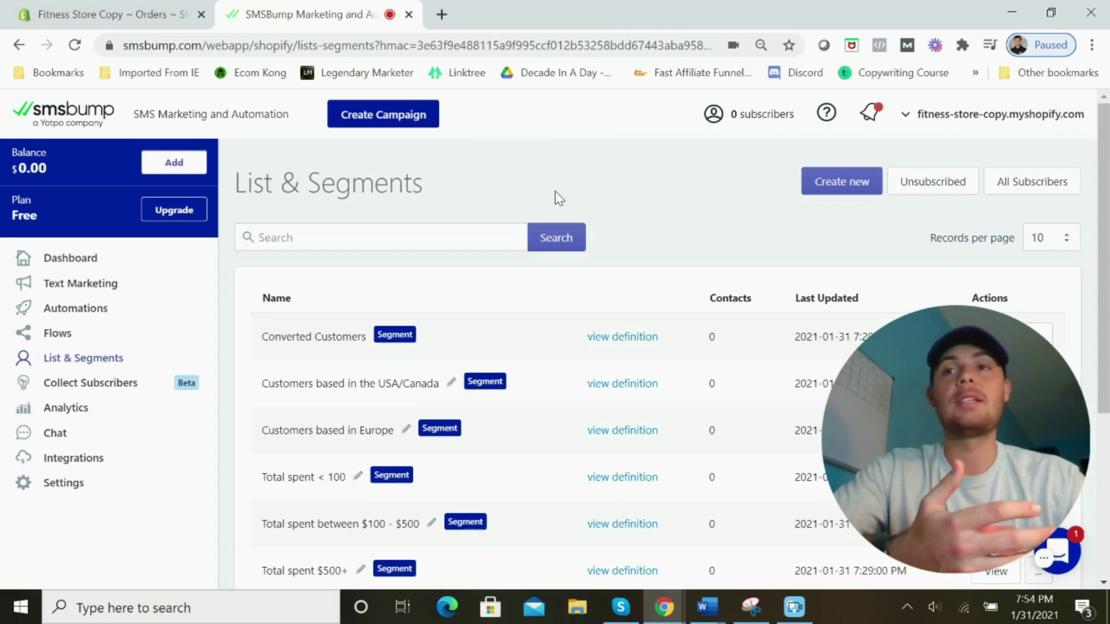
scroll(590, 255, "down", 5)
scroll(590, 259, "up", 5)
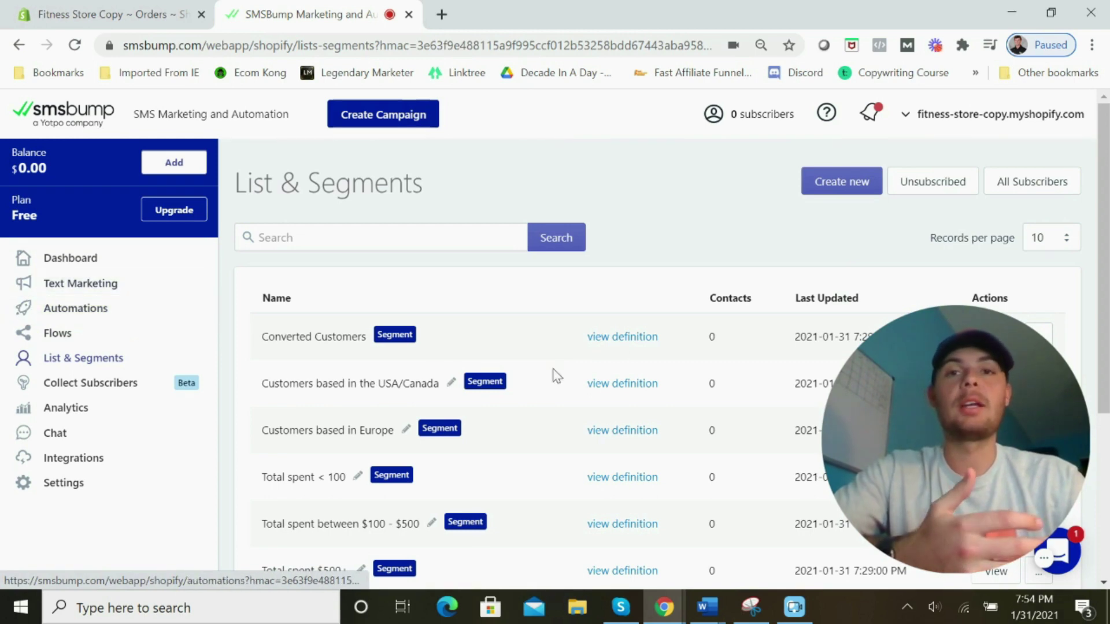
scroll(694, 254, "down", 5)
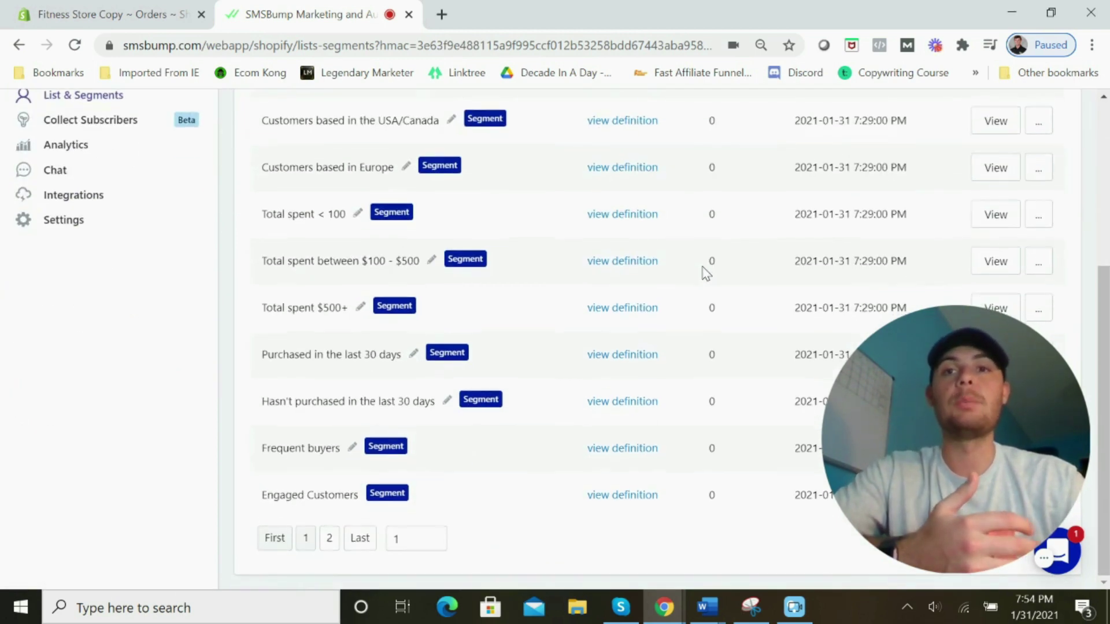
scroll(704, 270, "up", 5)
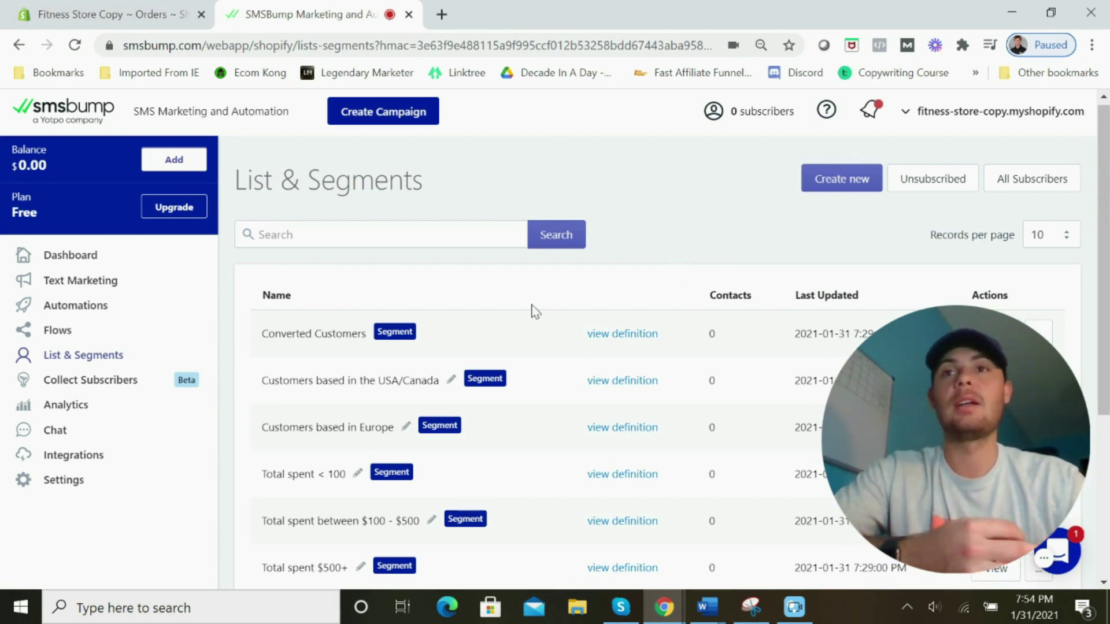
Open the Collect Subscribers page and examine the available subscriber collection tools
left_click(84, 389)
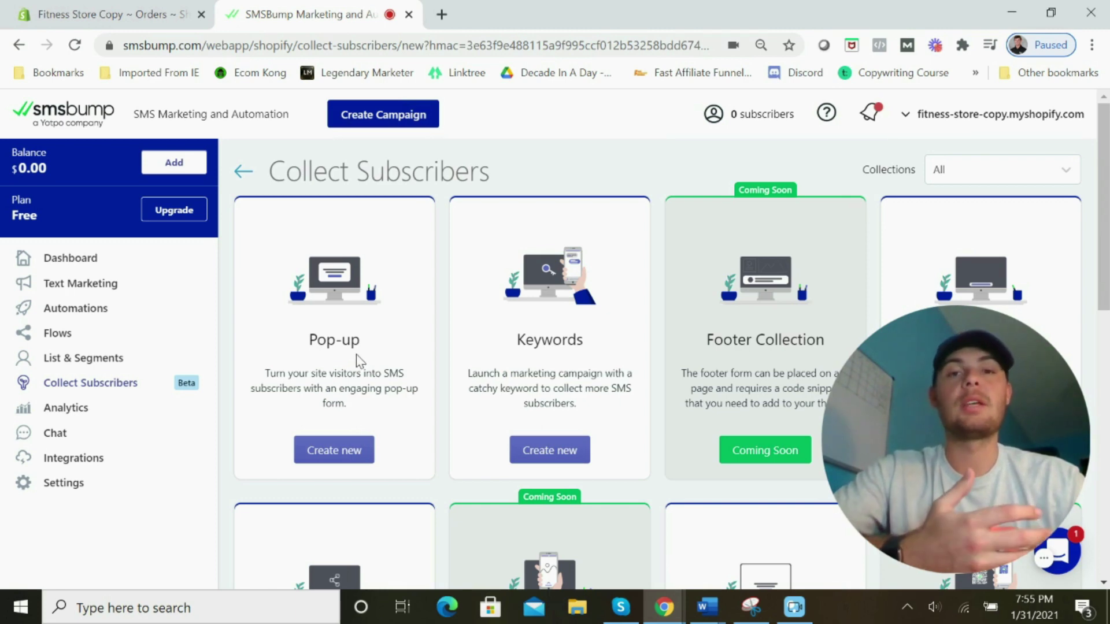
scroll(401, 337, "down", 3)
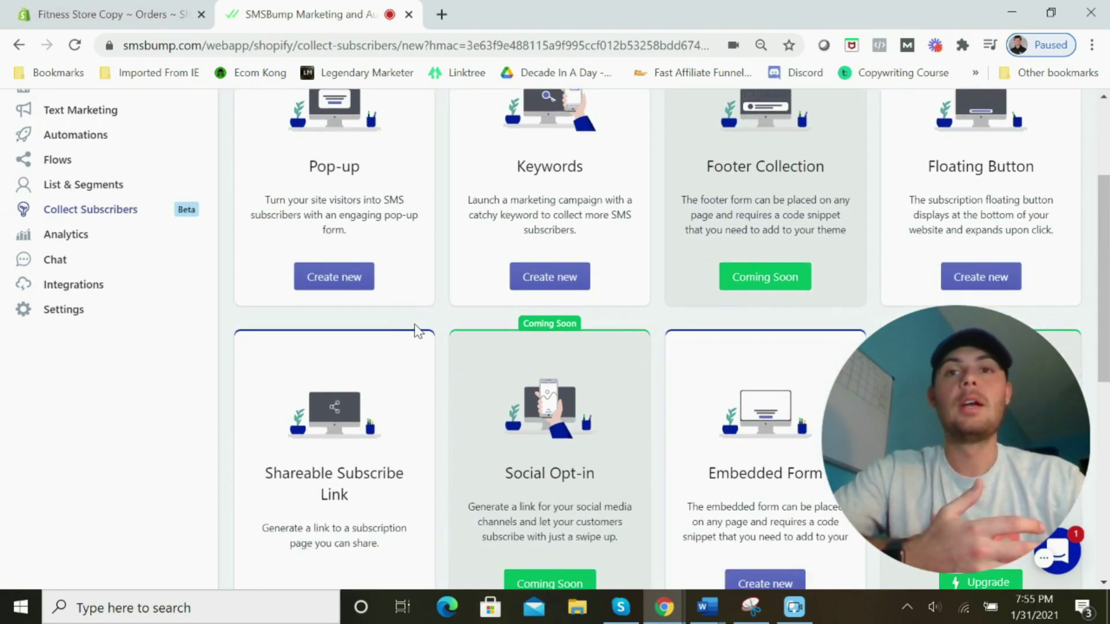
scroll(416, 330, "down", 1)
scroll(581, 294, "down", 1)
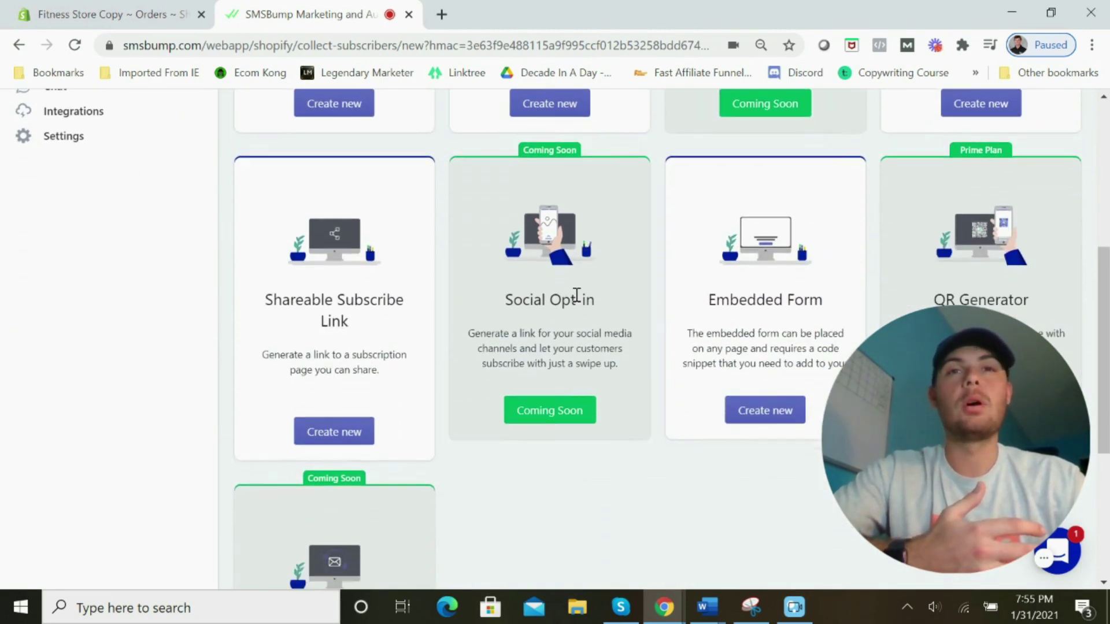
Open the Analytics page and review the overview figures, revenue sources and the available report sections
scroll(576, 295, "up", 4)
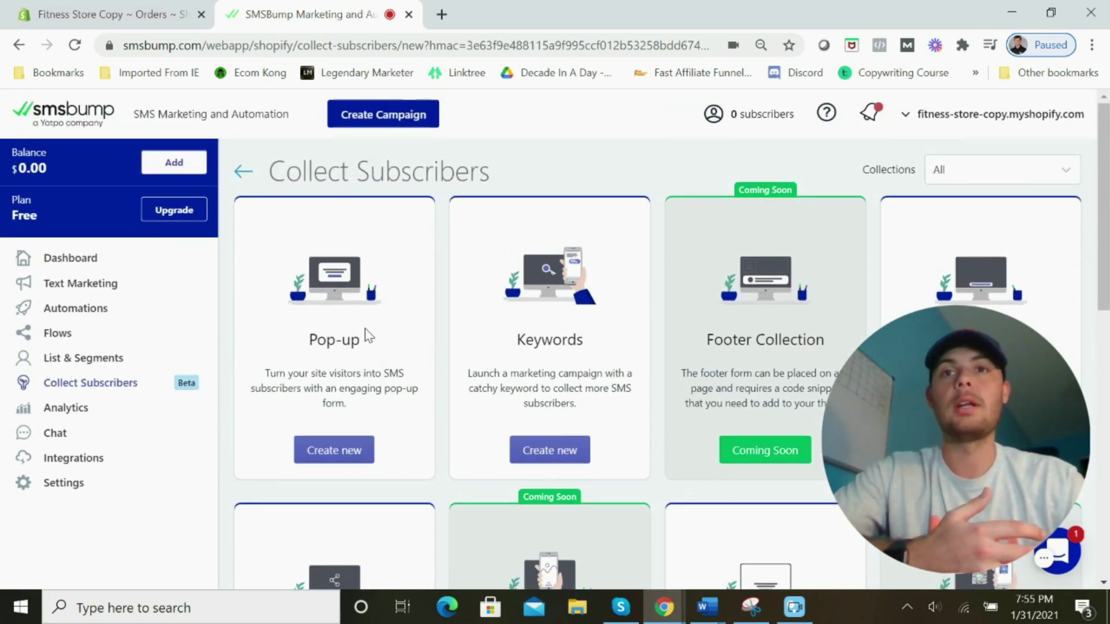
left_click(108, 415)
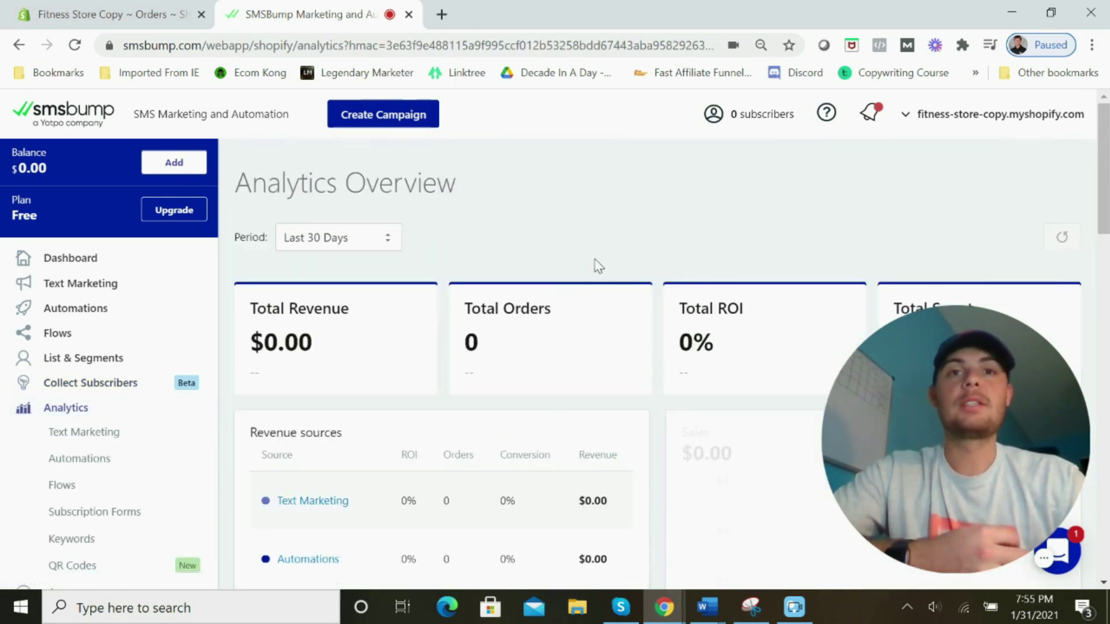
scroll(599, 265, "down", 3)
scroll(599, 264, "down", 6)
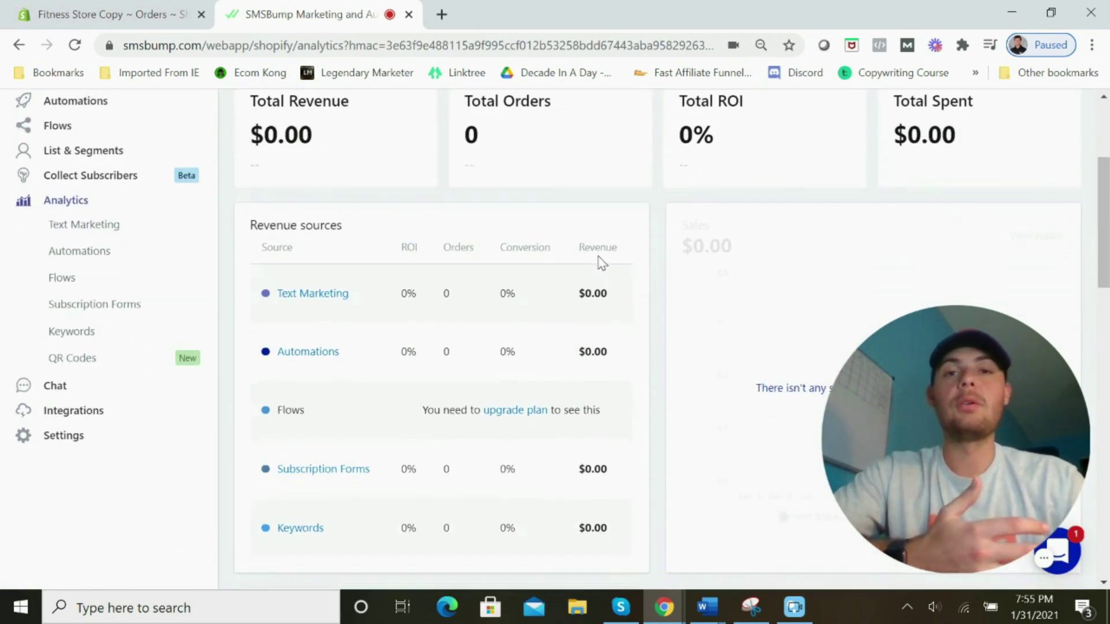
scroll(601, 263, "down", 3)
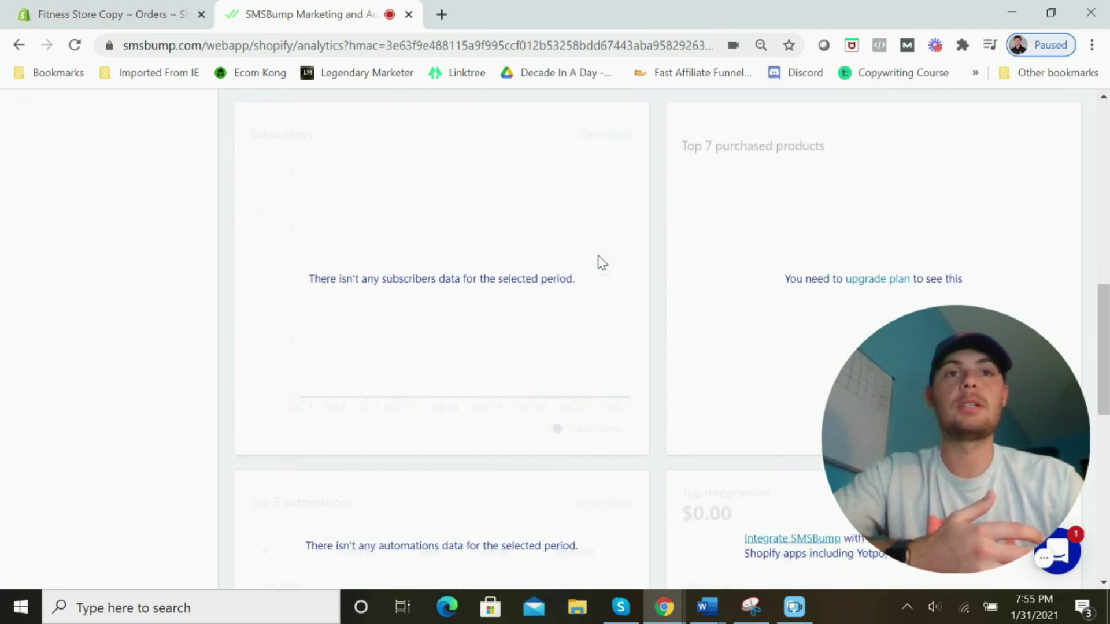
scroll(604, 262, "up", 12)
scroll(608, 262, "down", 3)
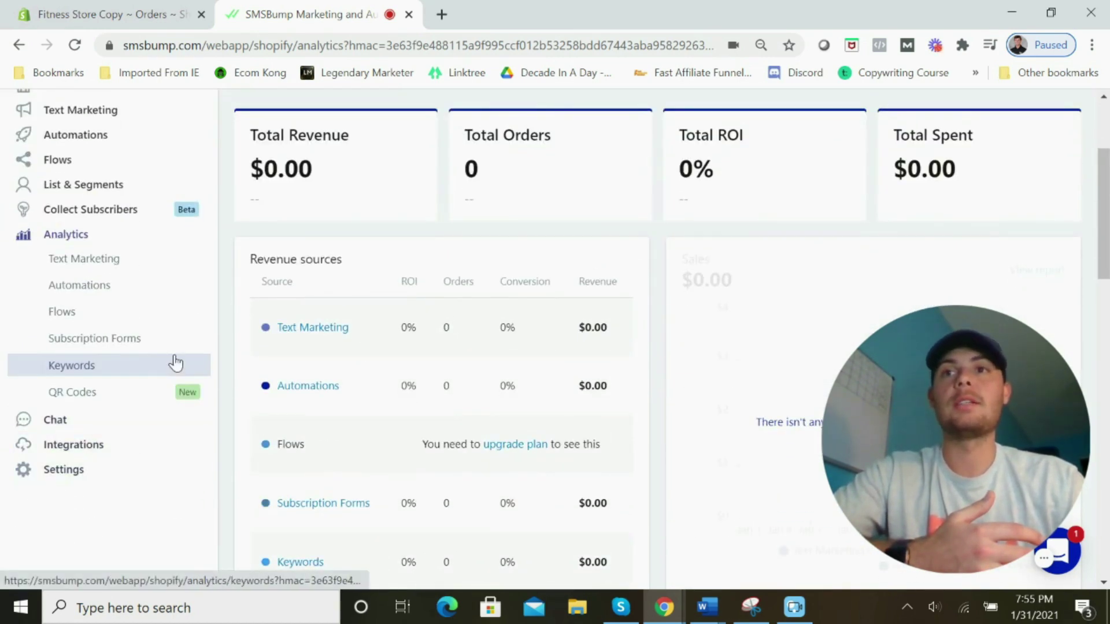
scroll(191, 346, "up", 3)
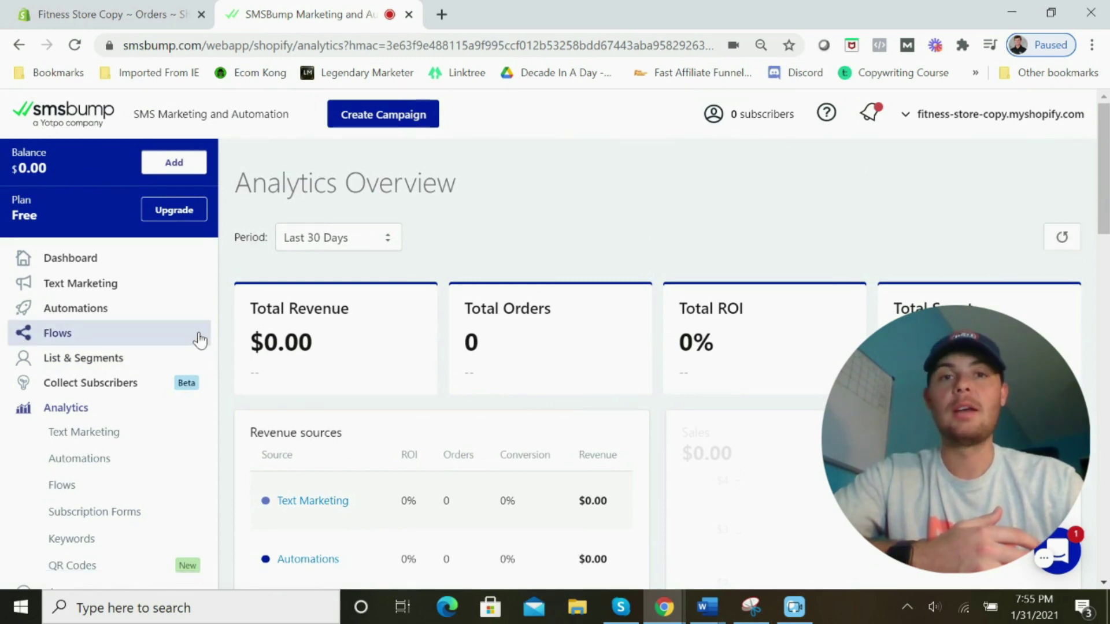
In Automations, edit the 30-minute abandoned cart reminder and rename it "Abandoned cart reminder - 5 mins delay"
left_click(164, 318)
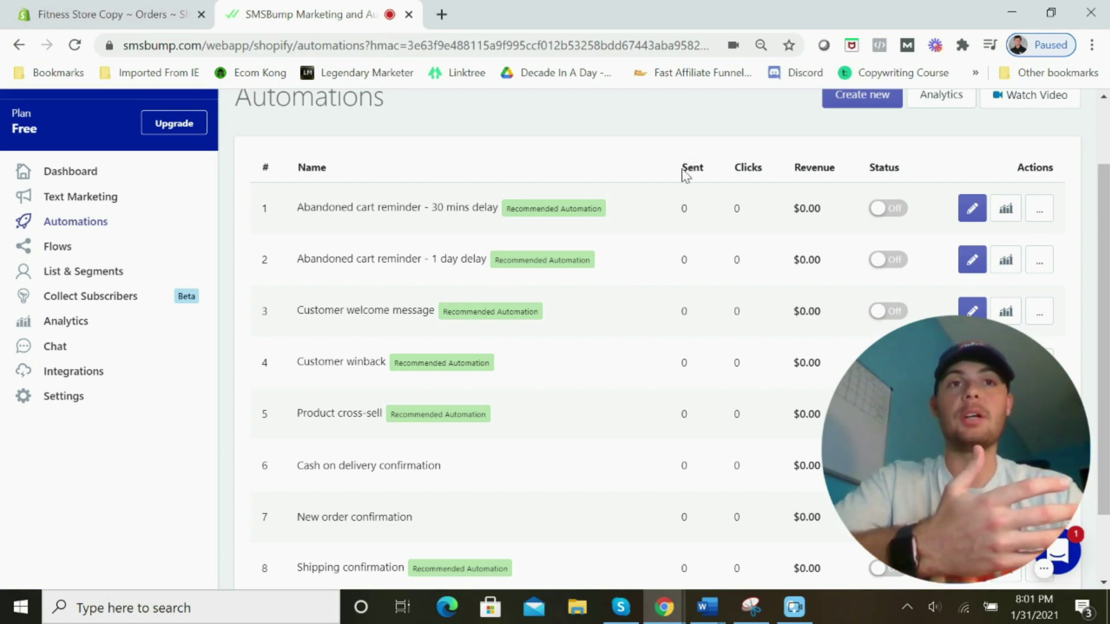
left_click(973, 209)
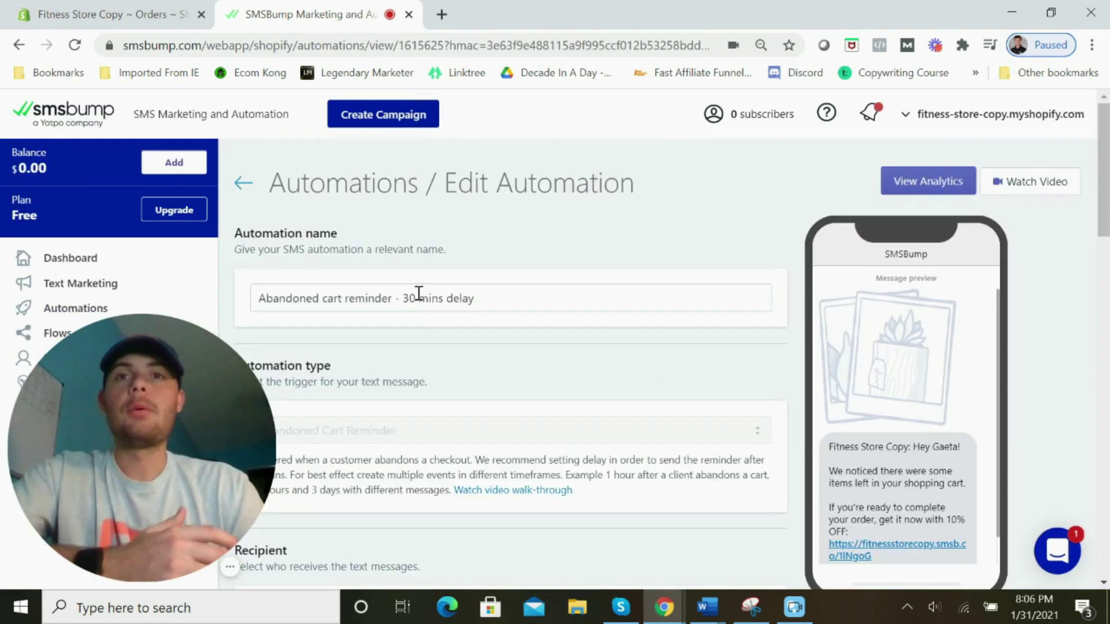
left_click(416, 297)
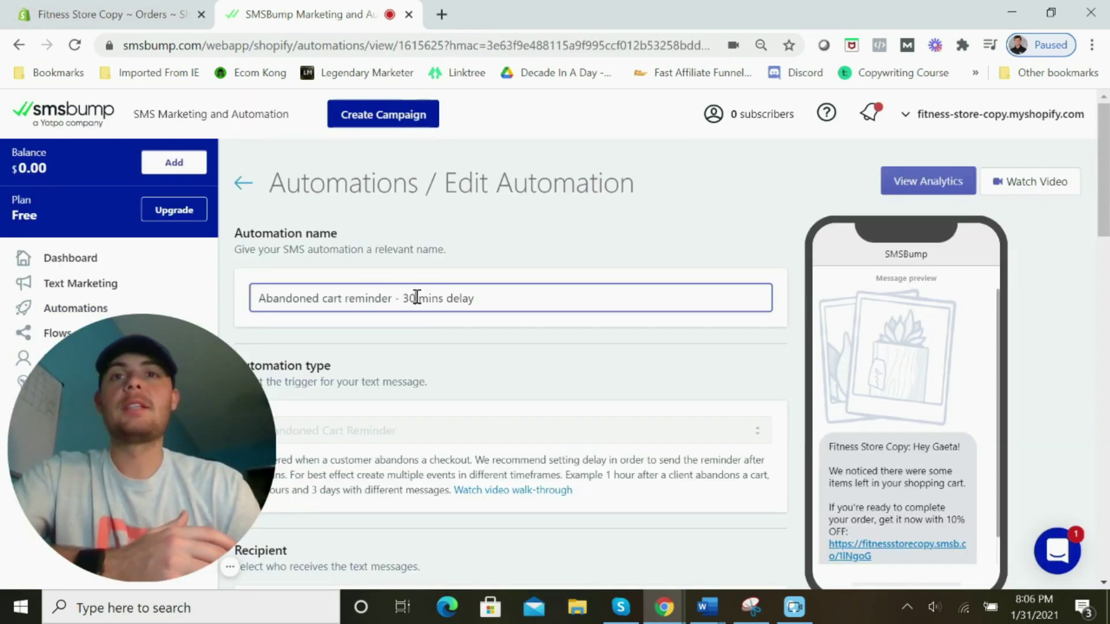
key("BackSpace")
key("BackSpace")
type("5")
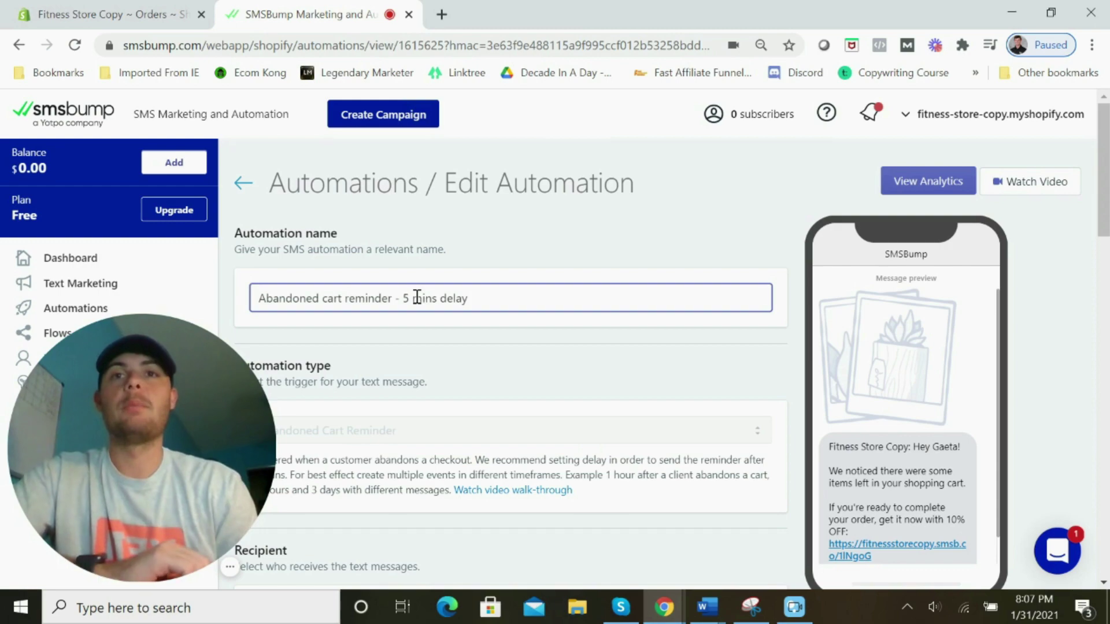
left_click(491, 253)
Set the reminder's message timing delay to 5 minutes
scroll(495, 263, "down", 12)
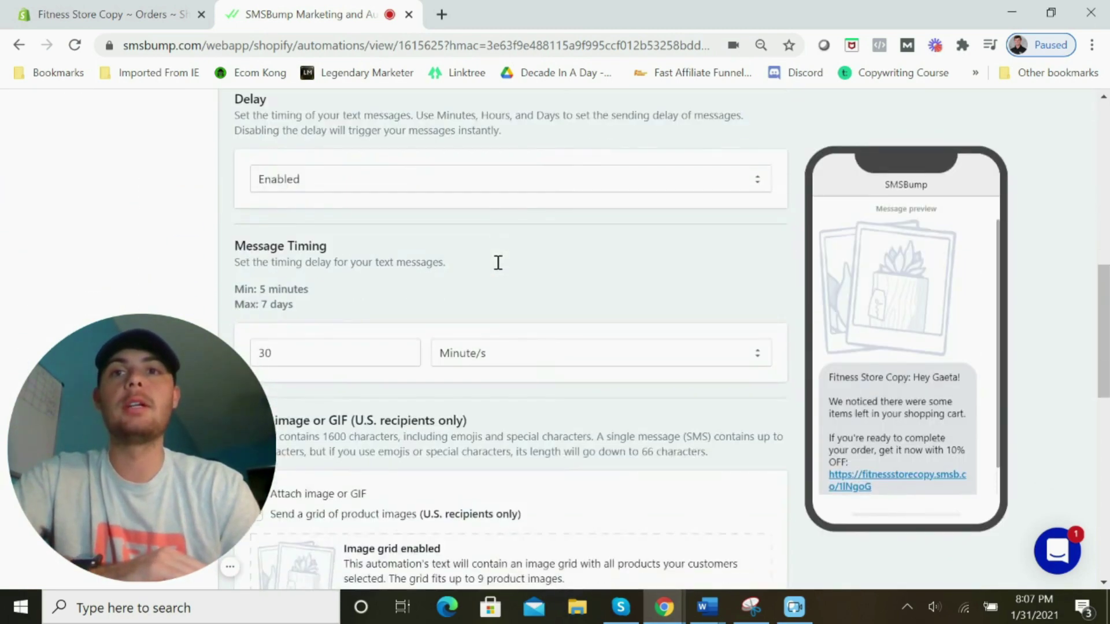
left_click(362, 186)
key("BackSpace")
key("BackSpace")
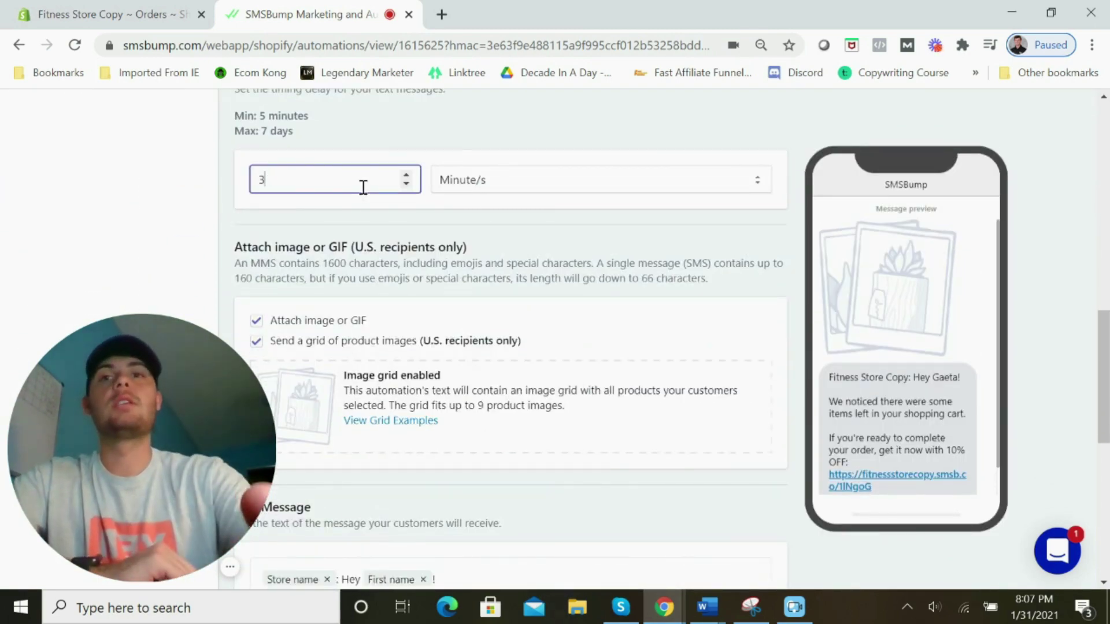
type("5")
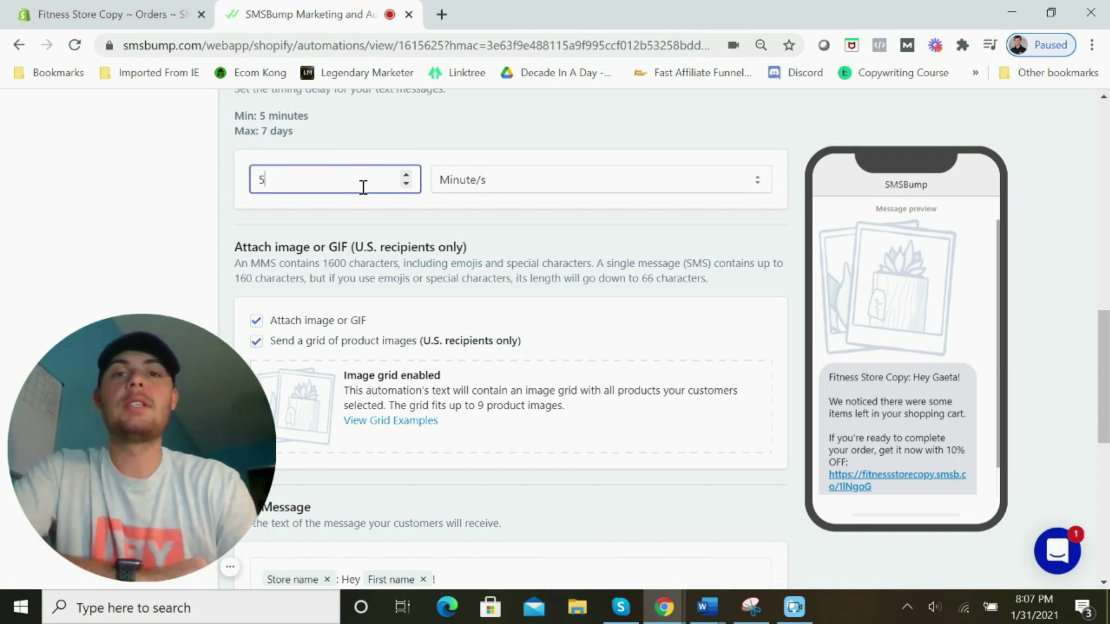
left_click(1034, 322)
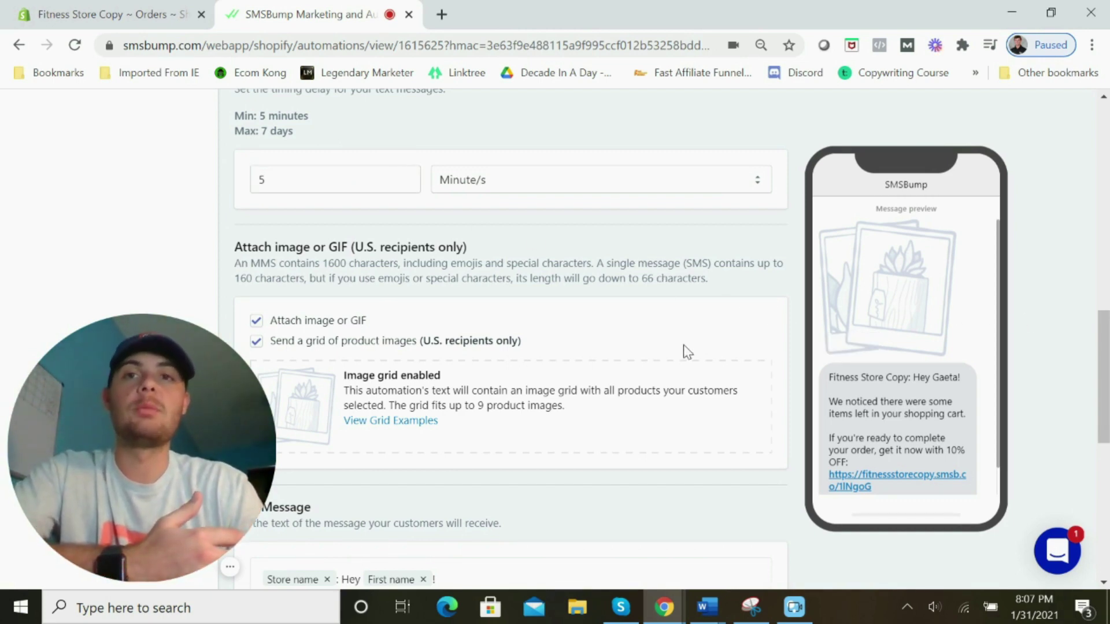
Review the reminder's text message, save the automation and switch its status on
scroll(684, 345, "down", 6)
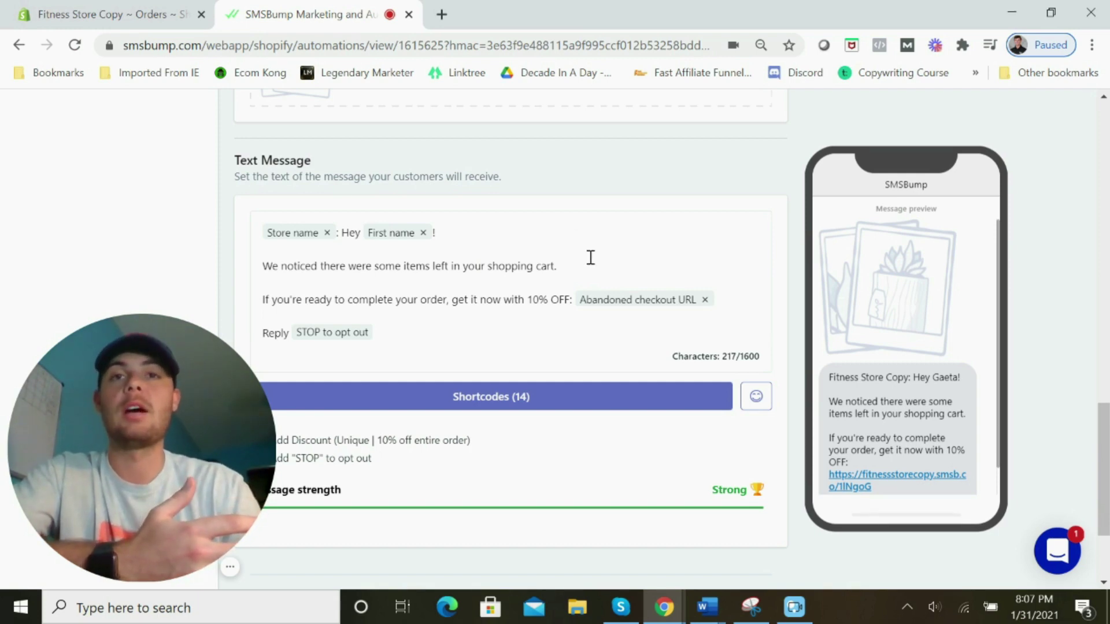
scroll(462, 341, "down", 1)
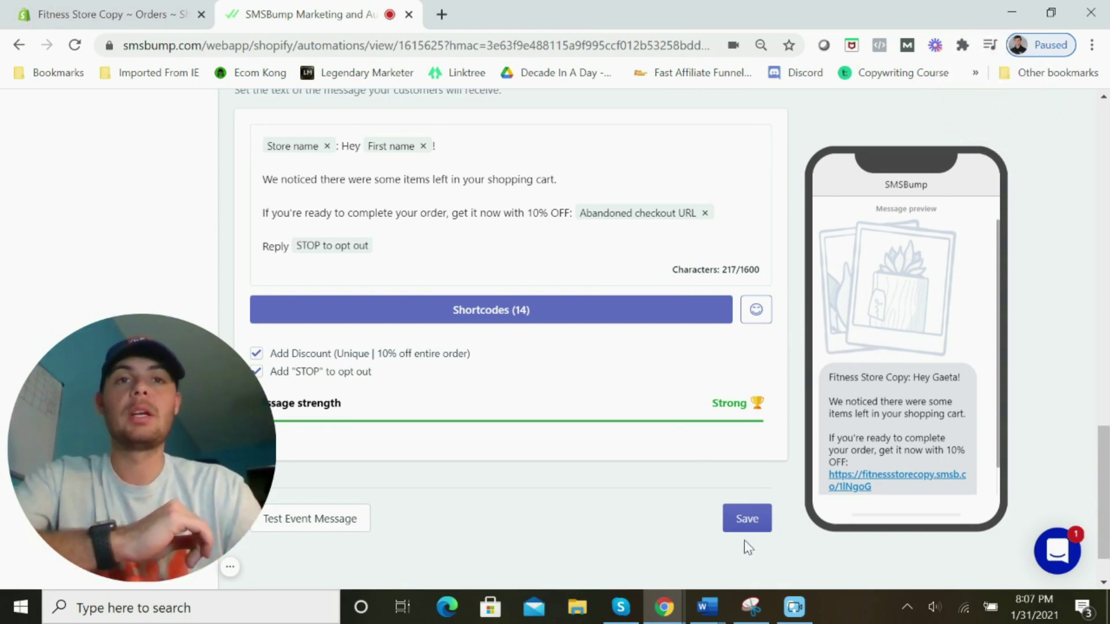
left_click(752, 522)
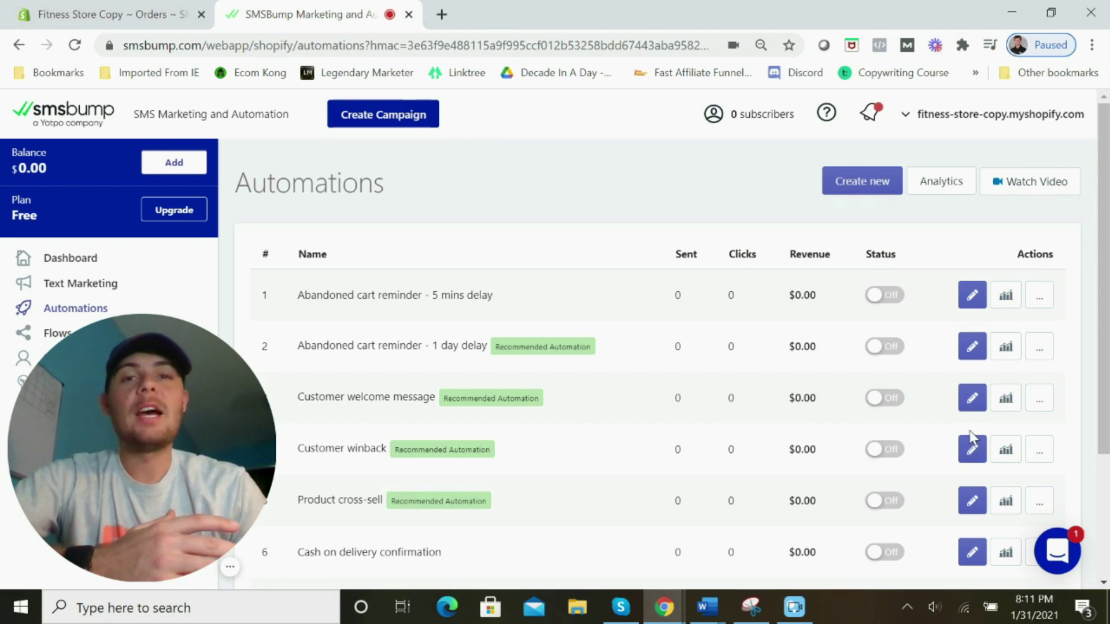
left_click(883, 297)
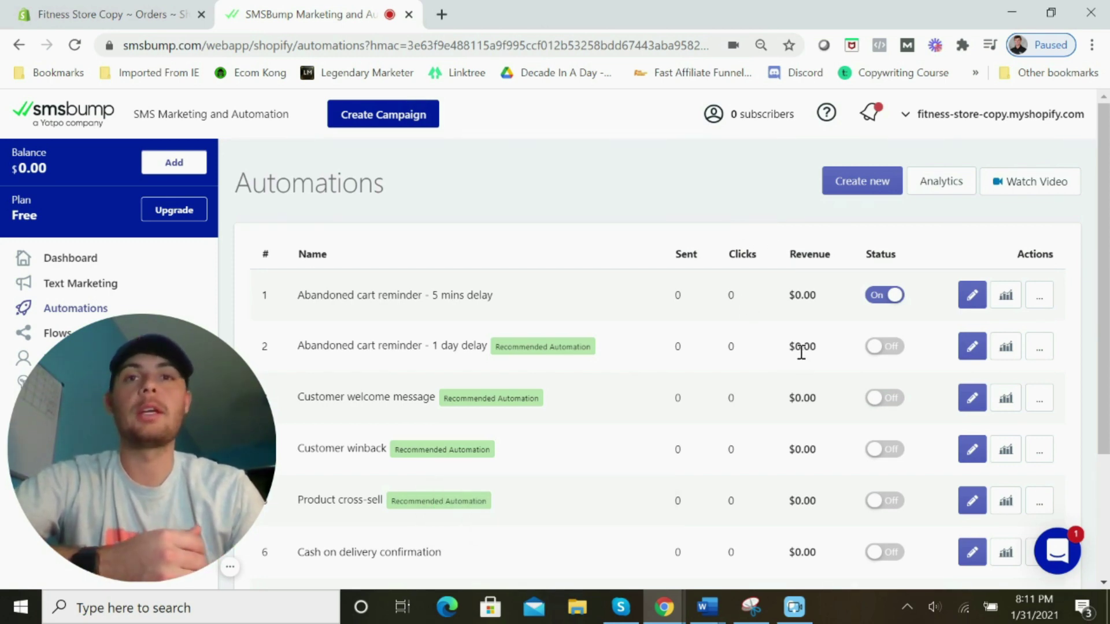
Edit the 1 day abandoned cart reminder and rename it "Abandoned cart reminder - 1 hour delay"
left_click(964, 350)
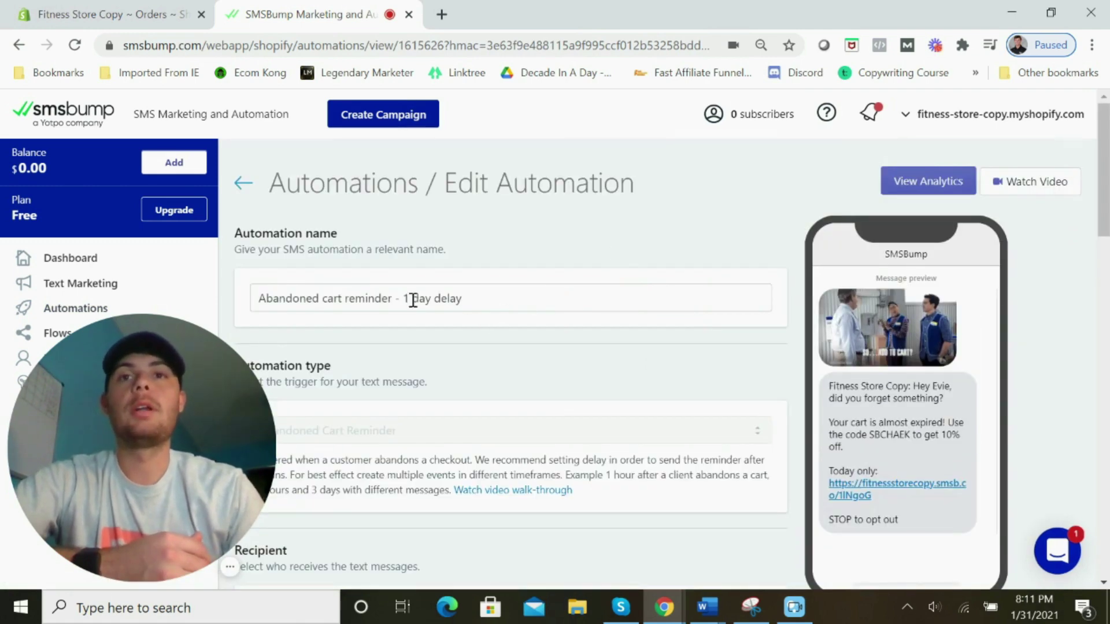
left_click_drag(470, 298, 411, 300)
left_click(433, 300)
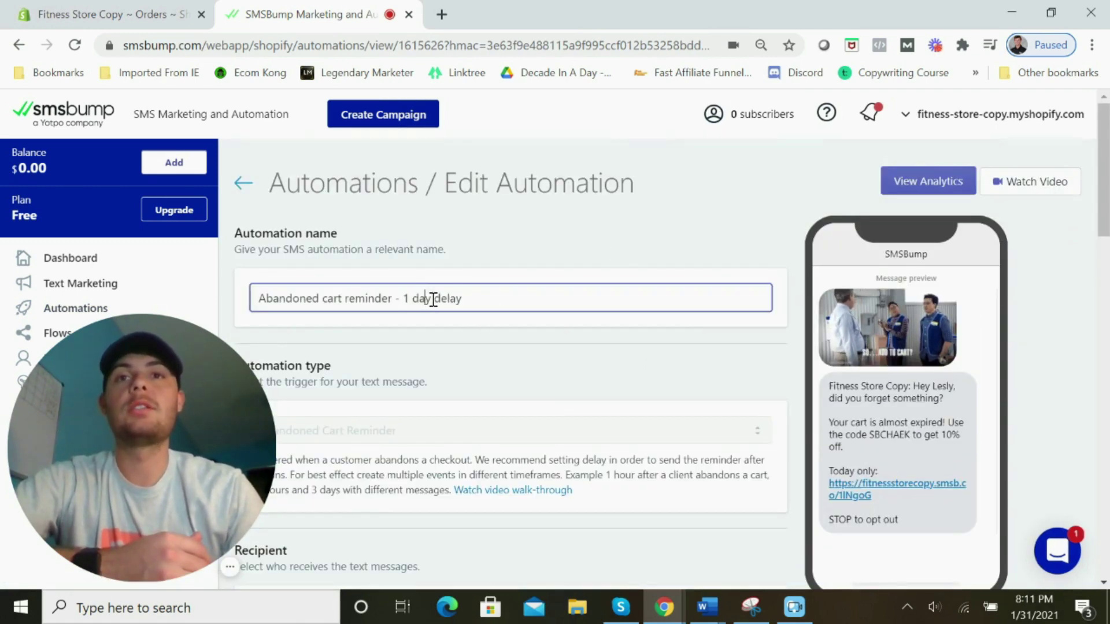
key("BackSpace")
key("BackSpace")
key("BackSpace")
type("hour")
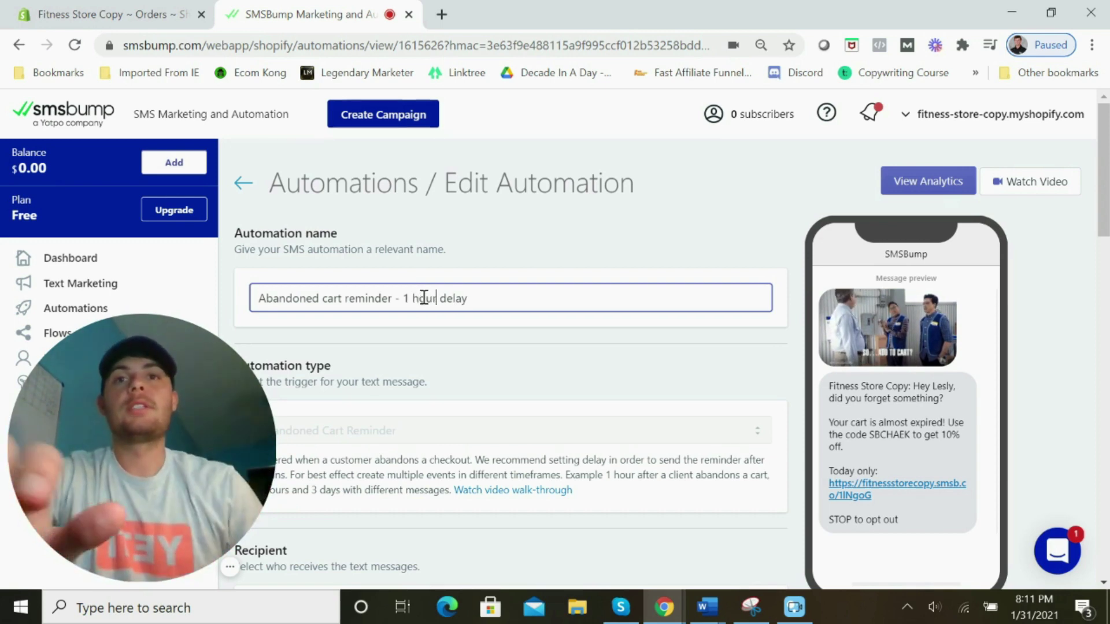
left_click(490, 273)
Change the reminder's message timing unit to match the 1 hour delay in its name
scroll(574, 292, "down", 9)
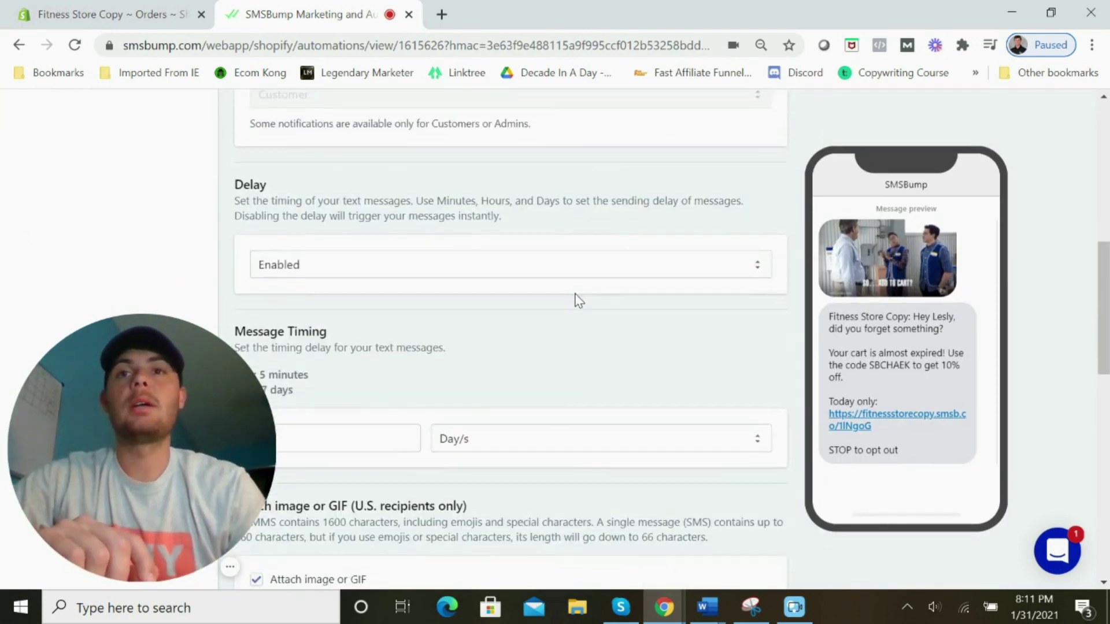
scroll(578, 299, "down", 3)
left_click(572, 275)
left_click(548, 326)
Turn off the attached image or GIF so the reminder is sent as text only
scroll(601, 248, "down", 6)
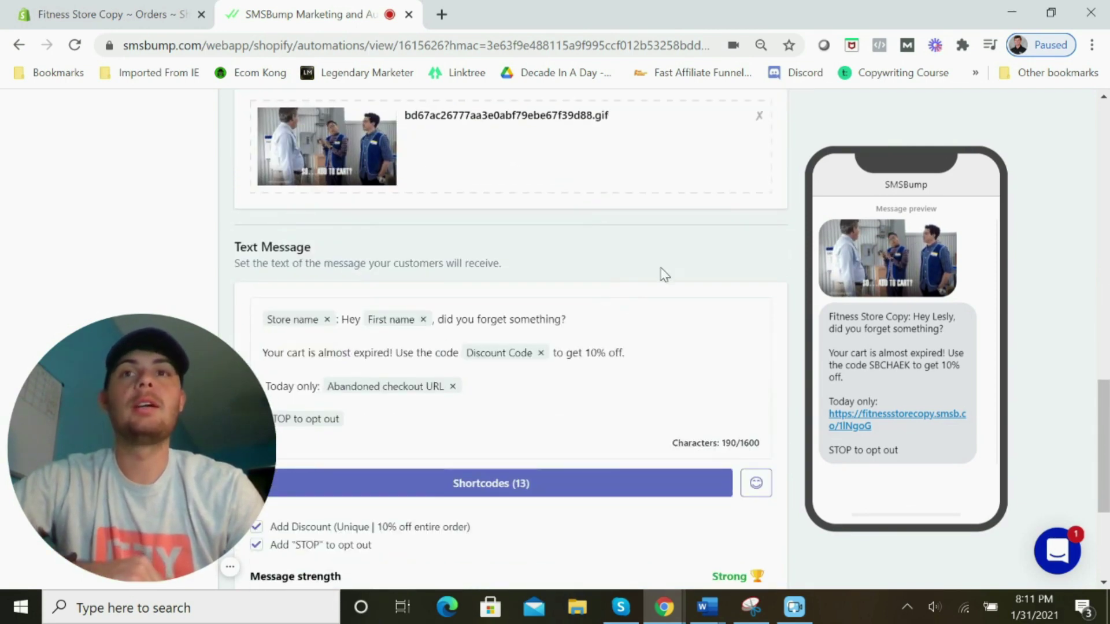
scroll(648, 276, "up", 1)
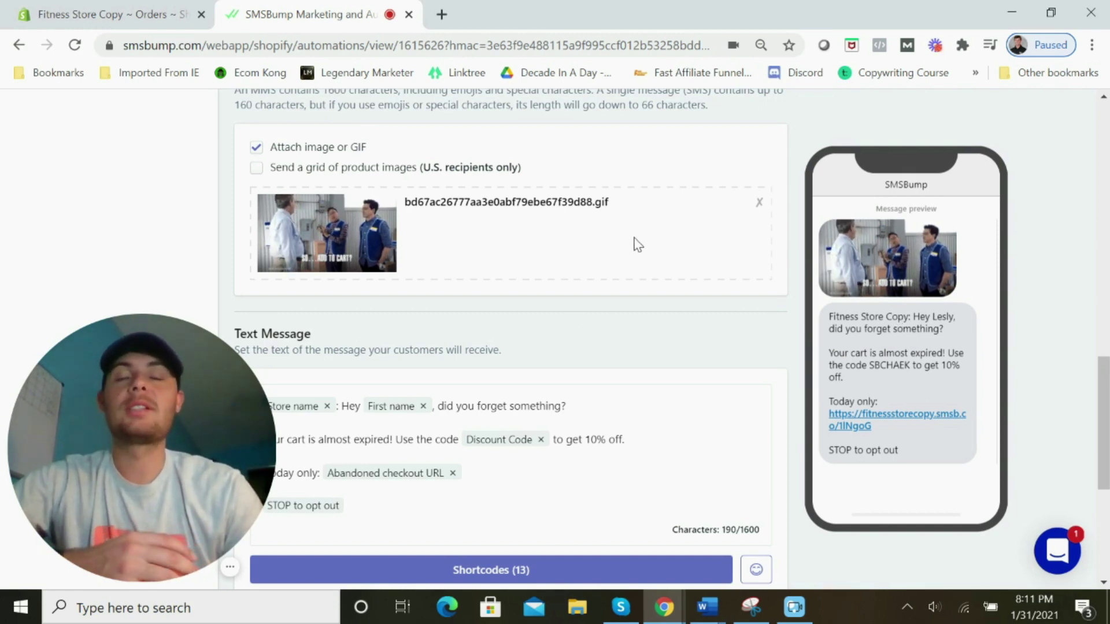
left_click(257, 148)
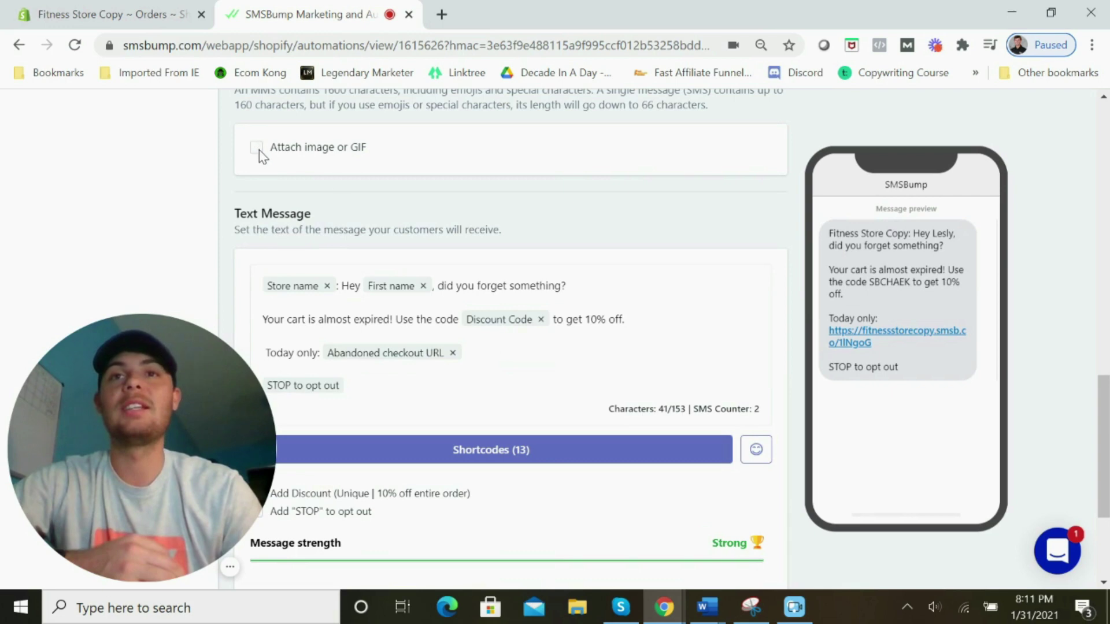
left_click(256, 149)
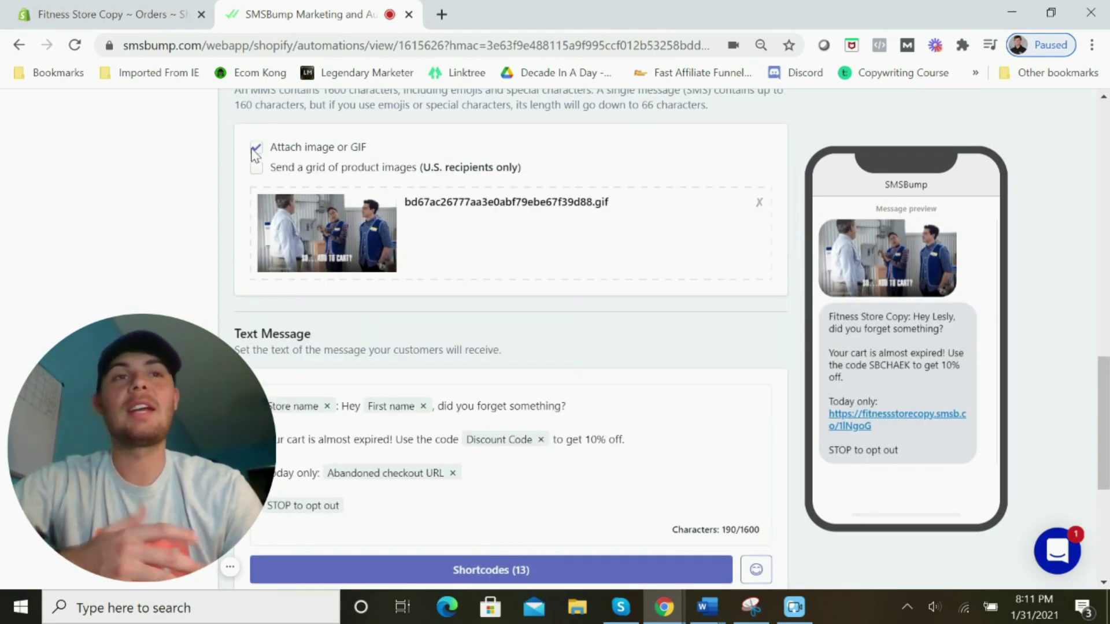
left_click(256, 149)
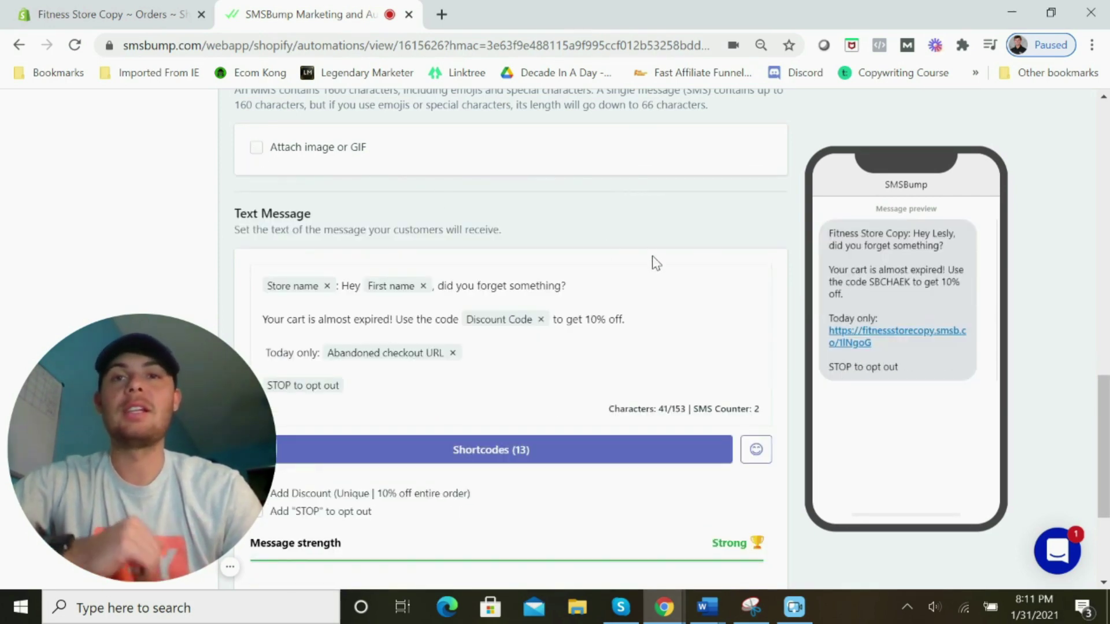
Save the 1 hour abandoned cart reminder and switch its status on
scroll(659, 266, "down", 2)
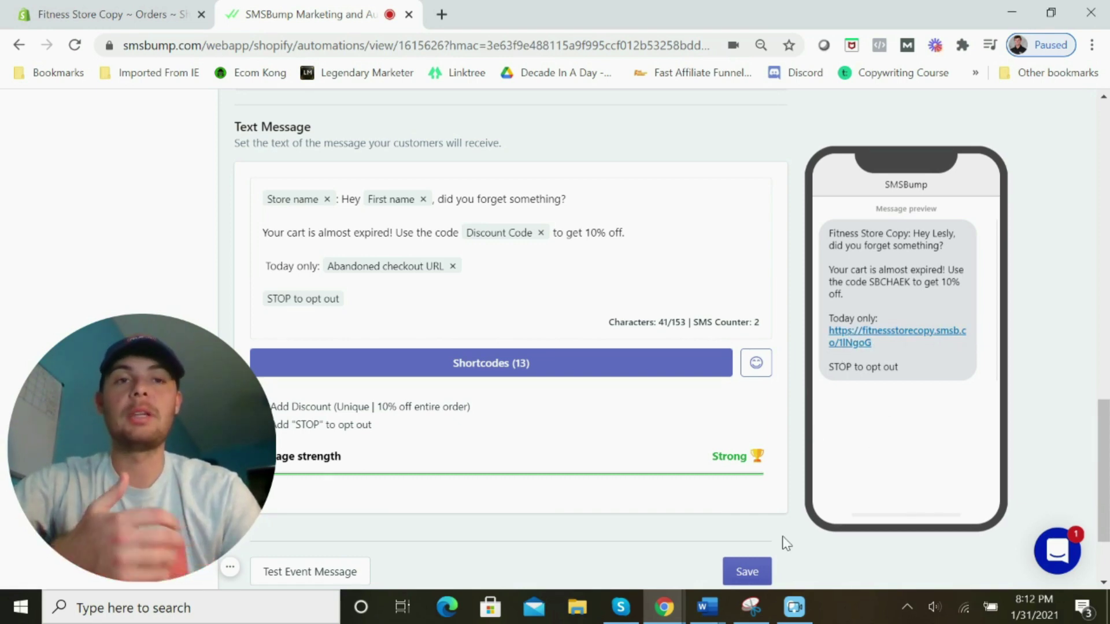
left_click(746, 571)
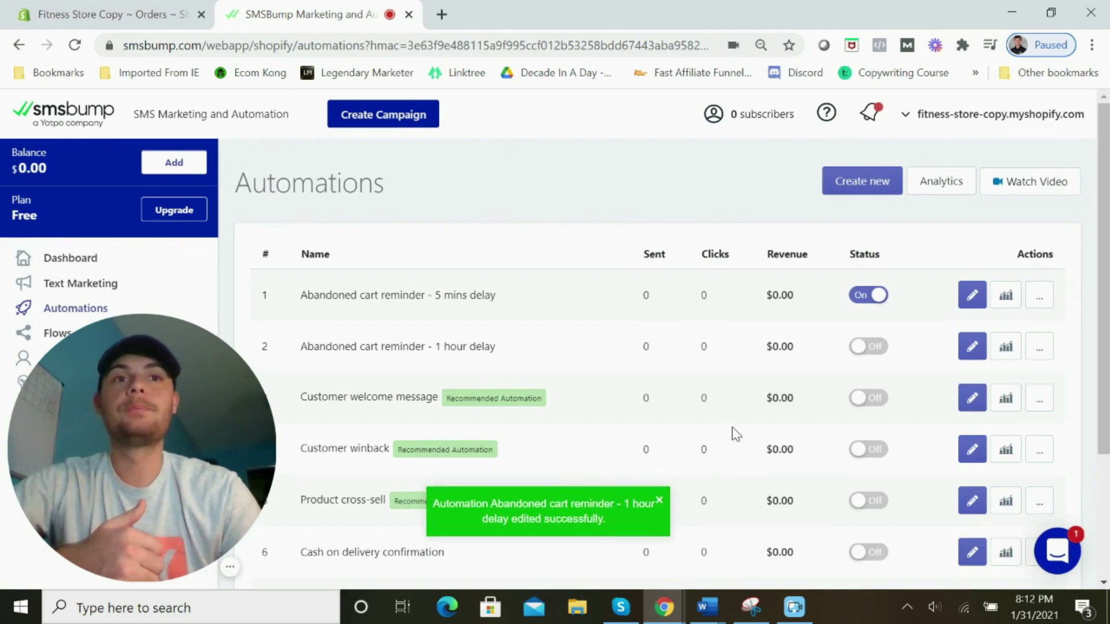
left_click(869, 346)
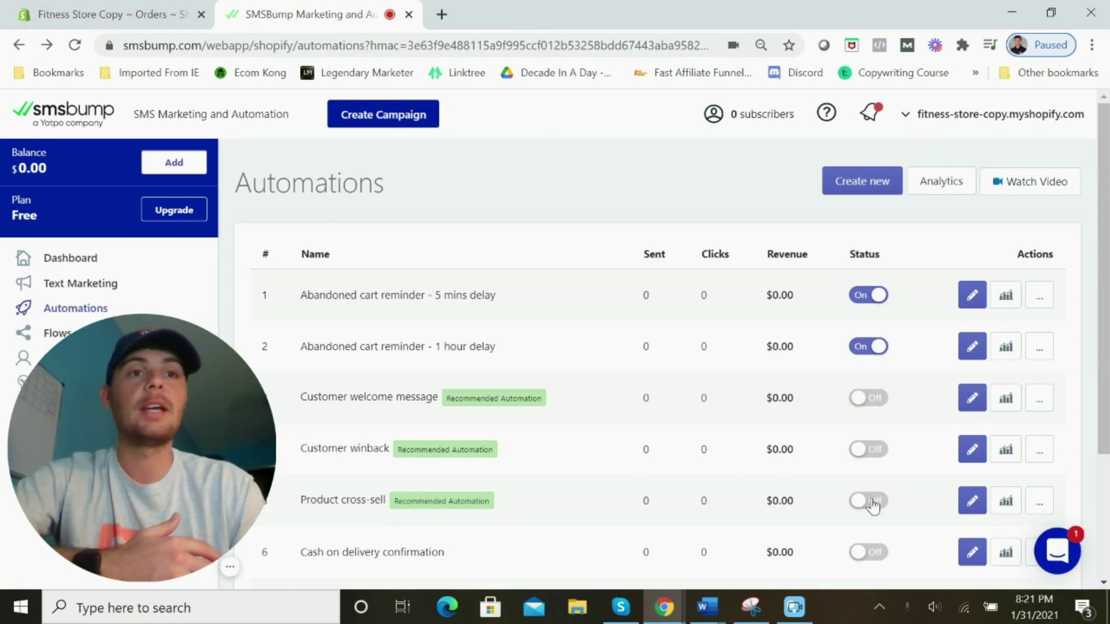
Edit the Product cross-sell automation and add Fitness Resistance Bands as the purchased product that triggers the recommendation
left_click(972, 501)
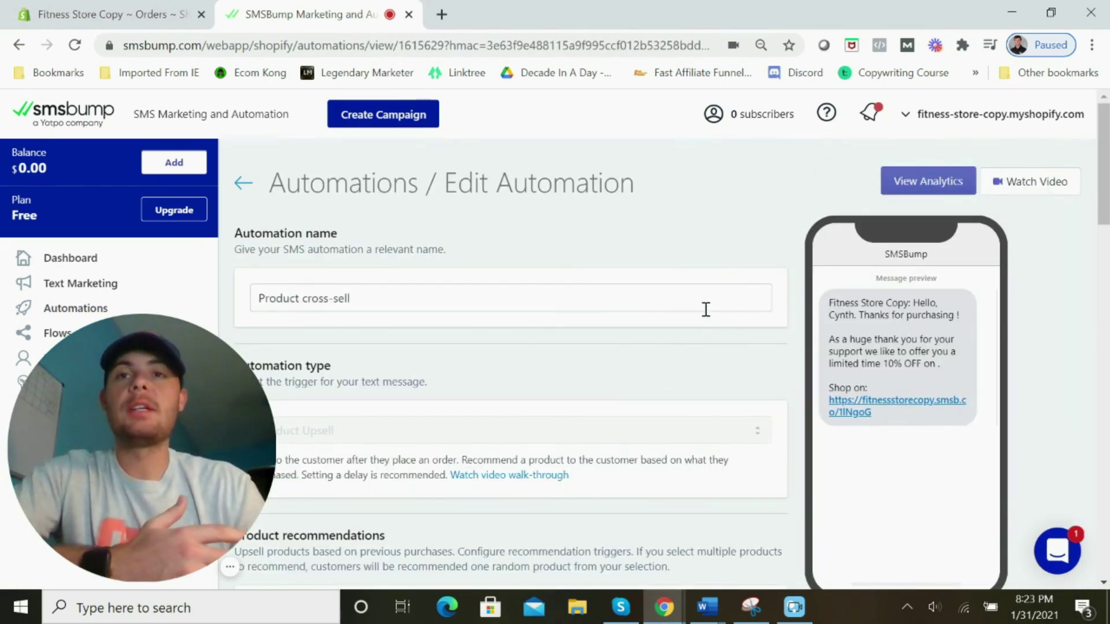
scroll(706, 312, "down", 2)
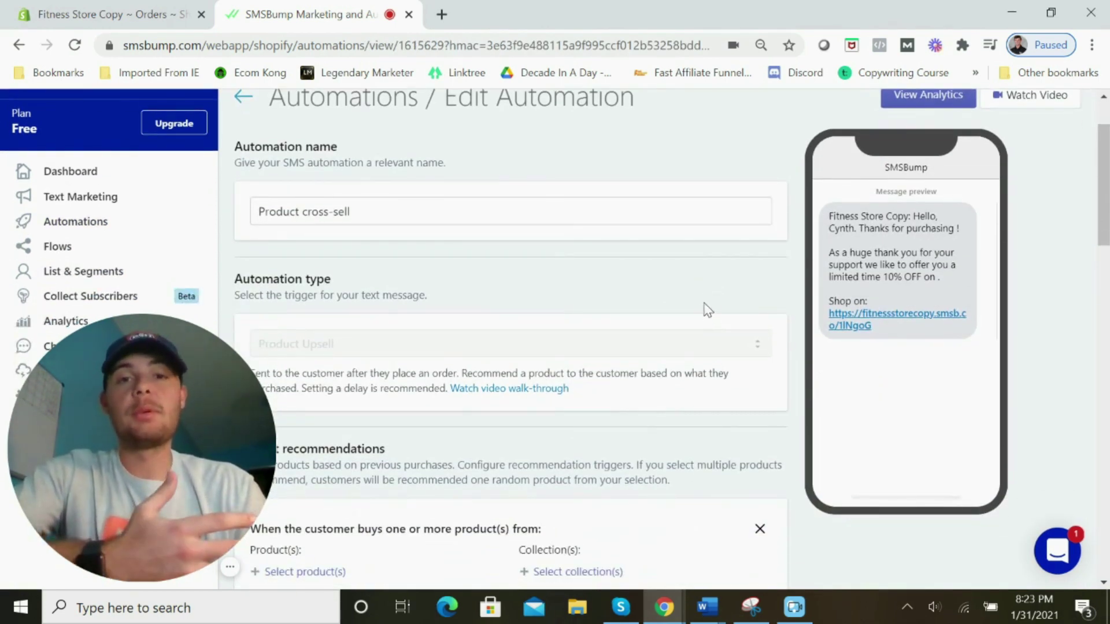
scroll(699, 319, "down", 5)
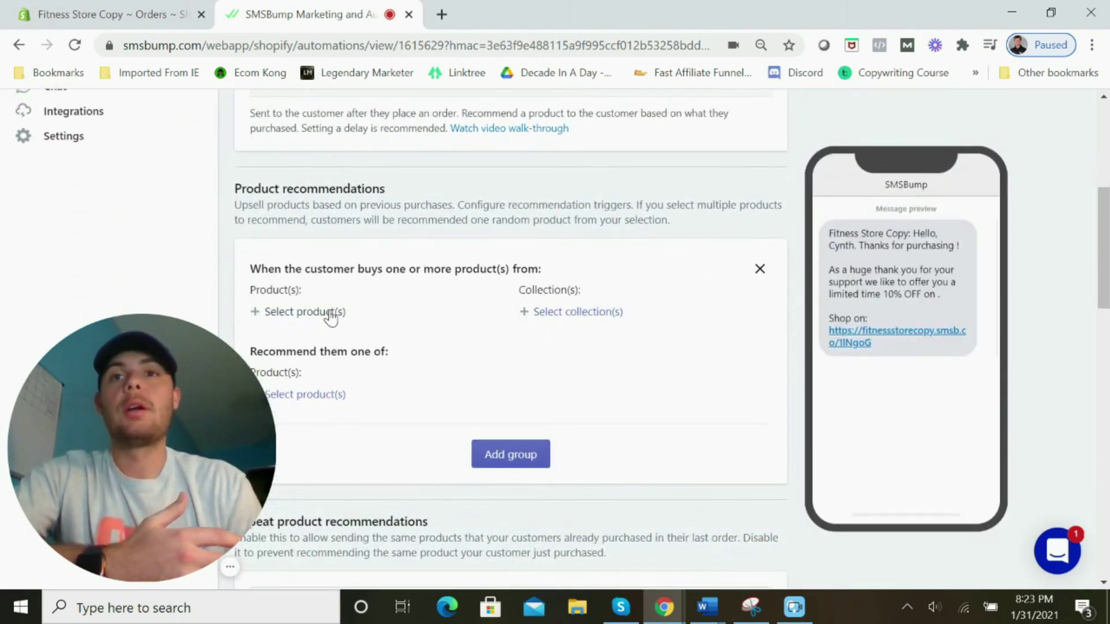
left_click(330, 315)
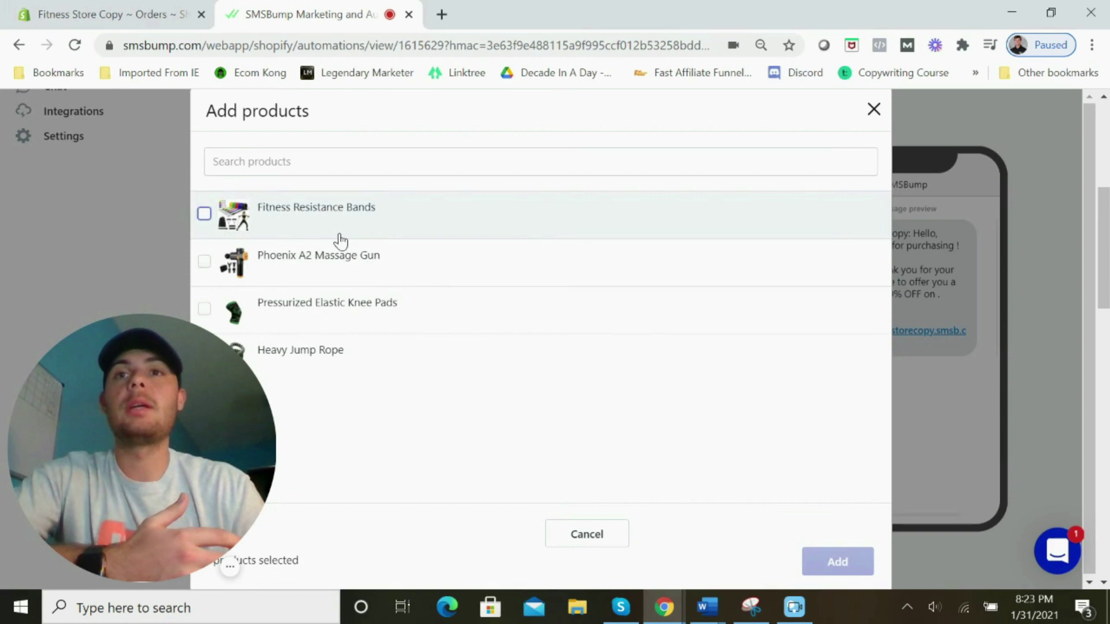
left_click(340, 232)
left_click(829, 562)
scroll(495, 329, "down", 3)
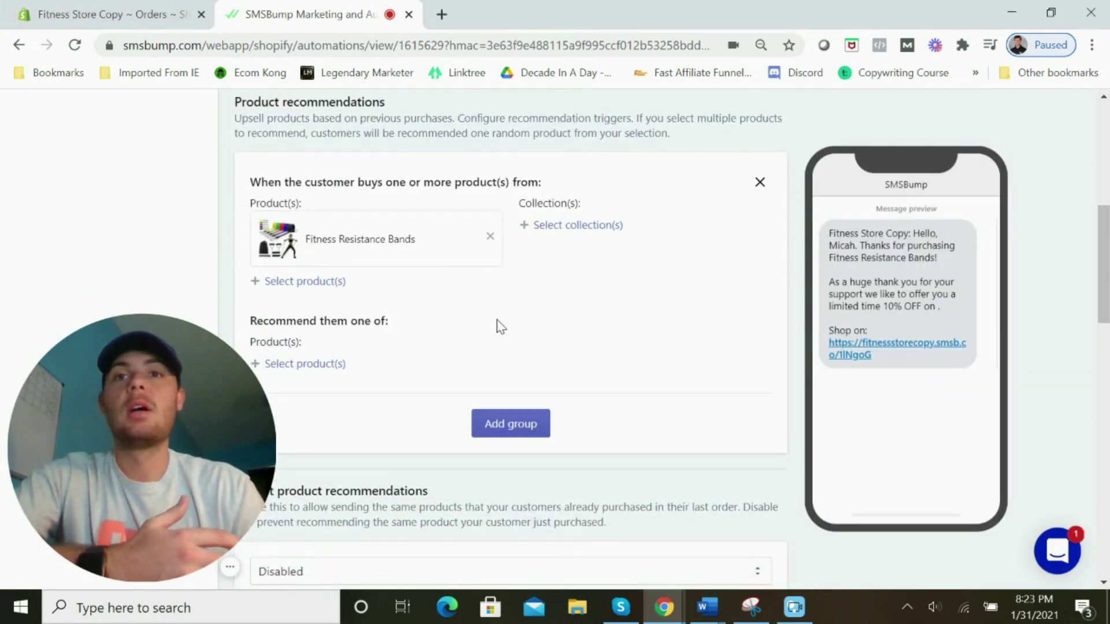
Add Phoenix A2 Massage Gun as the product recommended to customers who buy the Fitness Resistance Bands
left_click(327, 282)
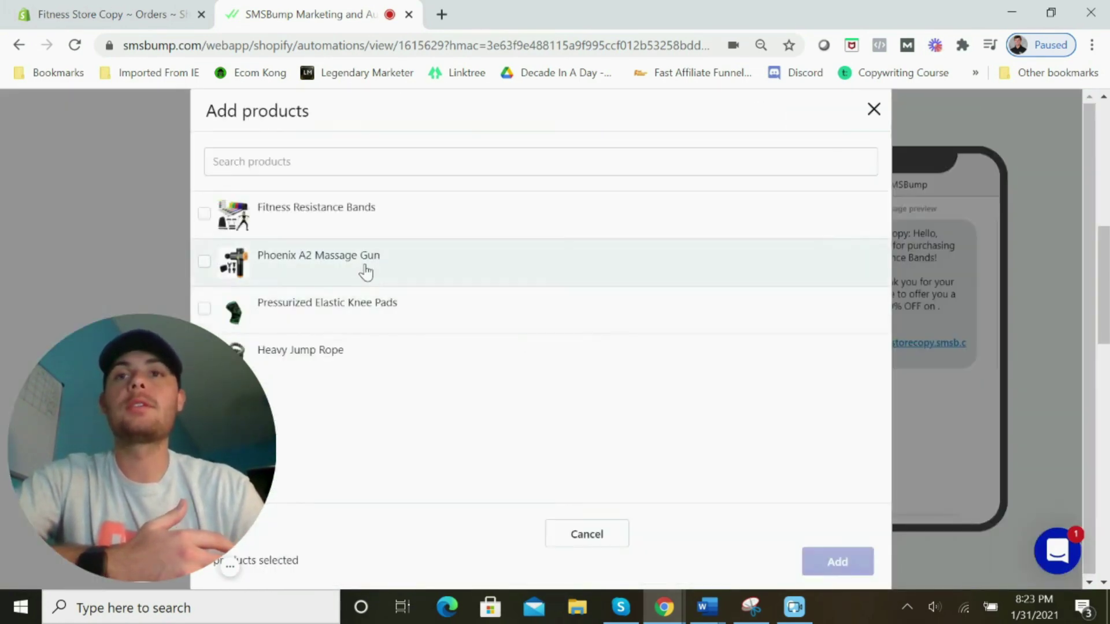
left_click(365, 271)
left_click(837, 562)
Enable the sending delay for the Product cross-sell message and set its value to 5
scroll(560, 353, "down", 9)
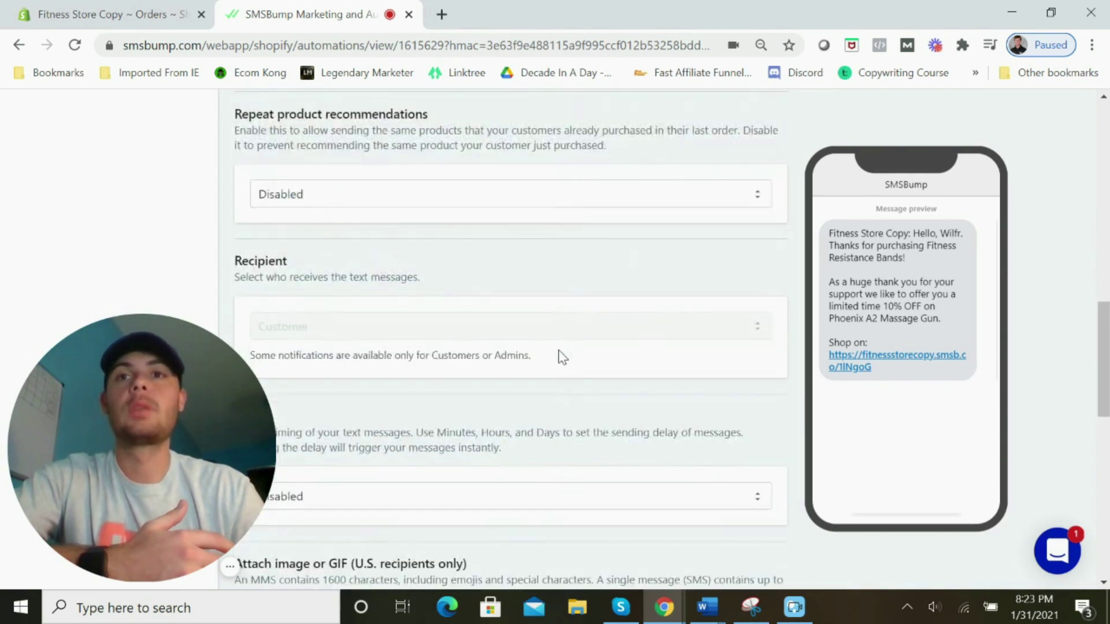
scroll(561, 355, "down", 2)
left_click(466, 253)
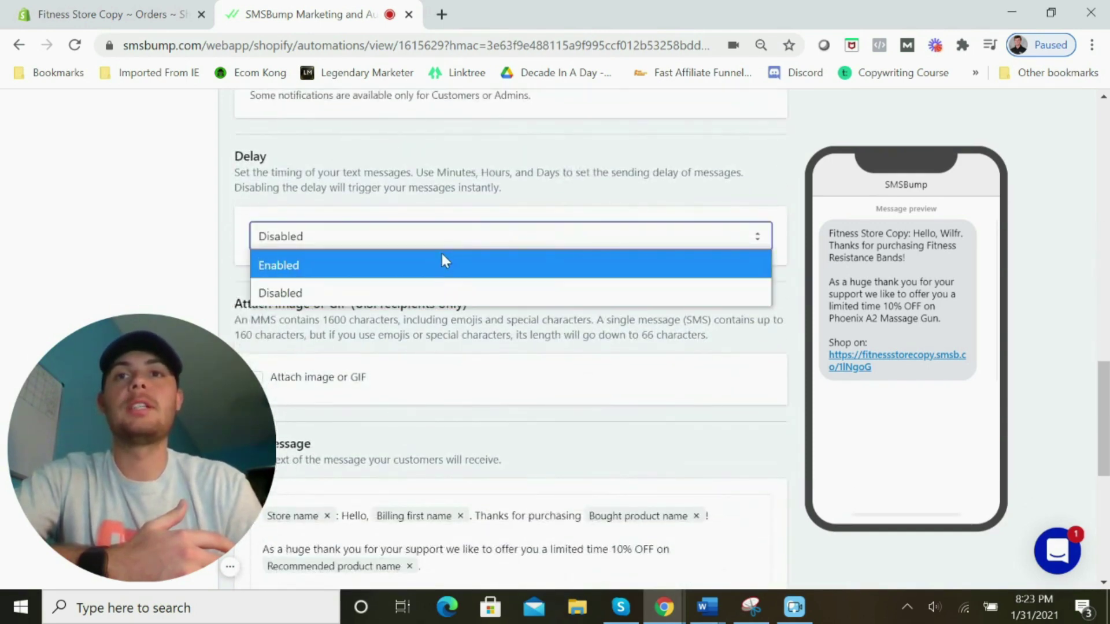
left_click(439, 260)
scroll(479, 275, "down", 3)
left_click(362, 228)
type("5")
left_click(545, 185)
scroll(622, 284, "down", 2)
Try the option to attach an image or GIF to the cross-sell message
scroll(624, 287, "down", 2)
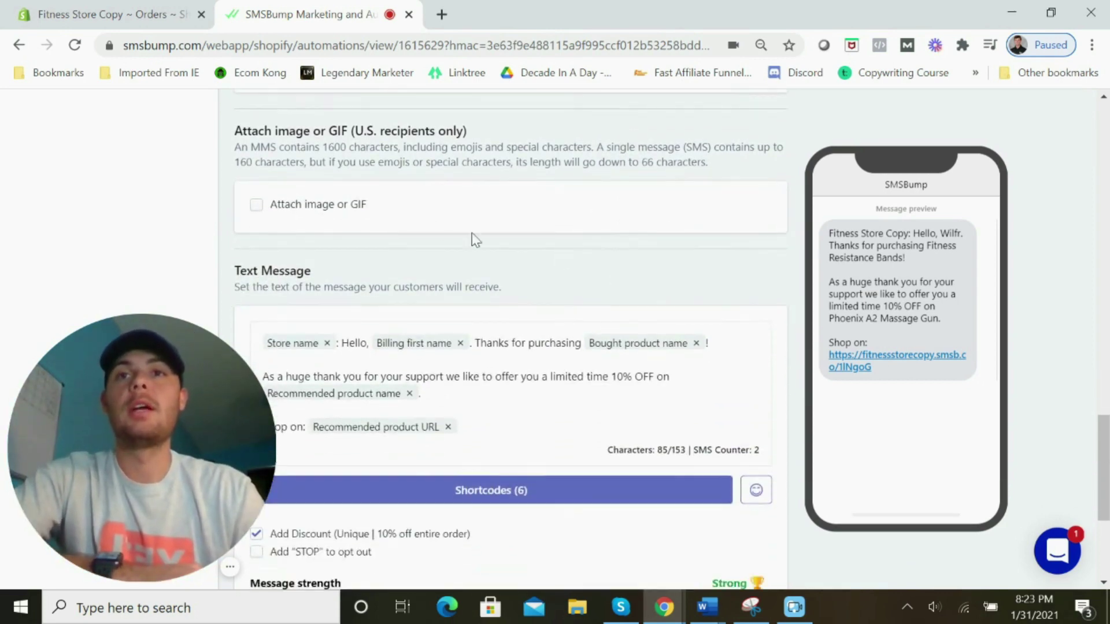
left_click(334, 206)
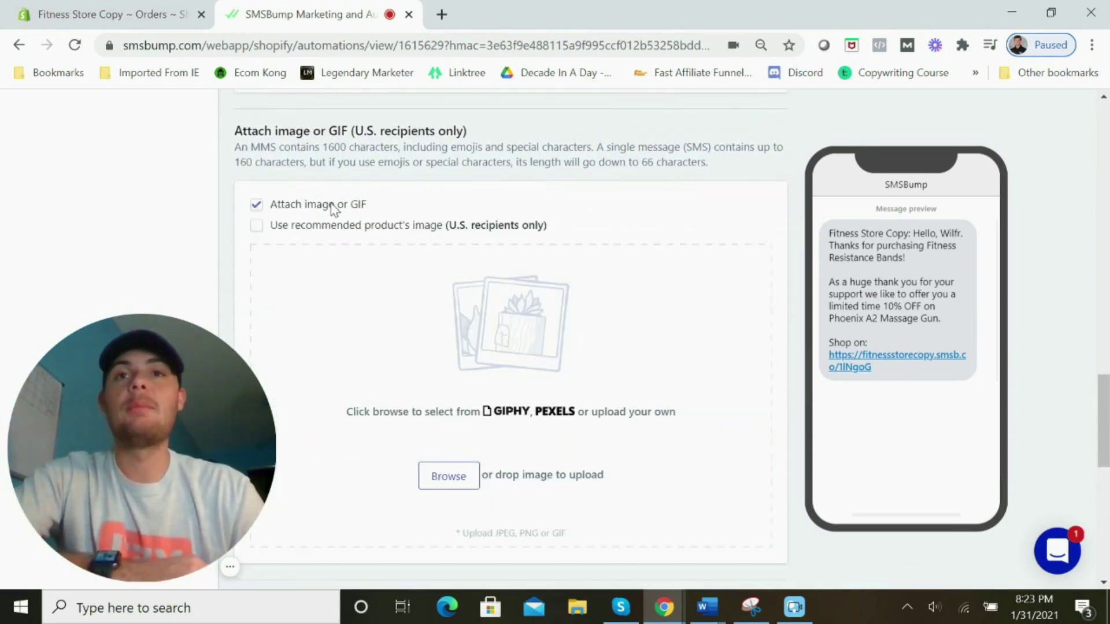
left_click(305, 207)
Add the "STOP" to opt out wording to the cross-sell text message
scroll(559, 258, "down", 4)
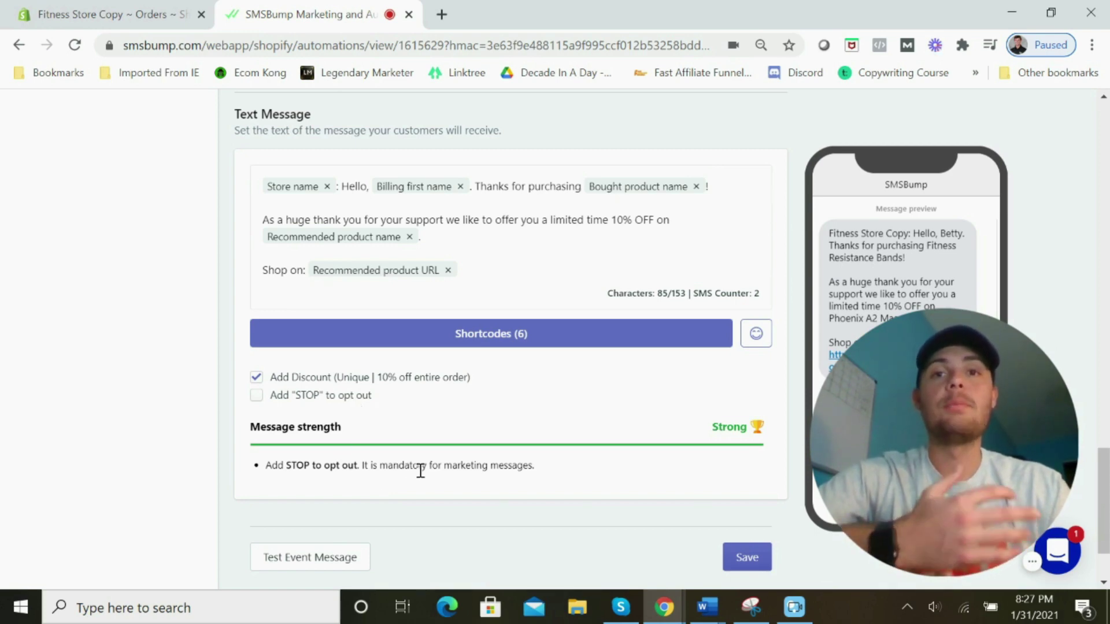
left_click(327, 399)
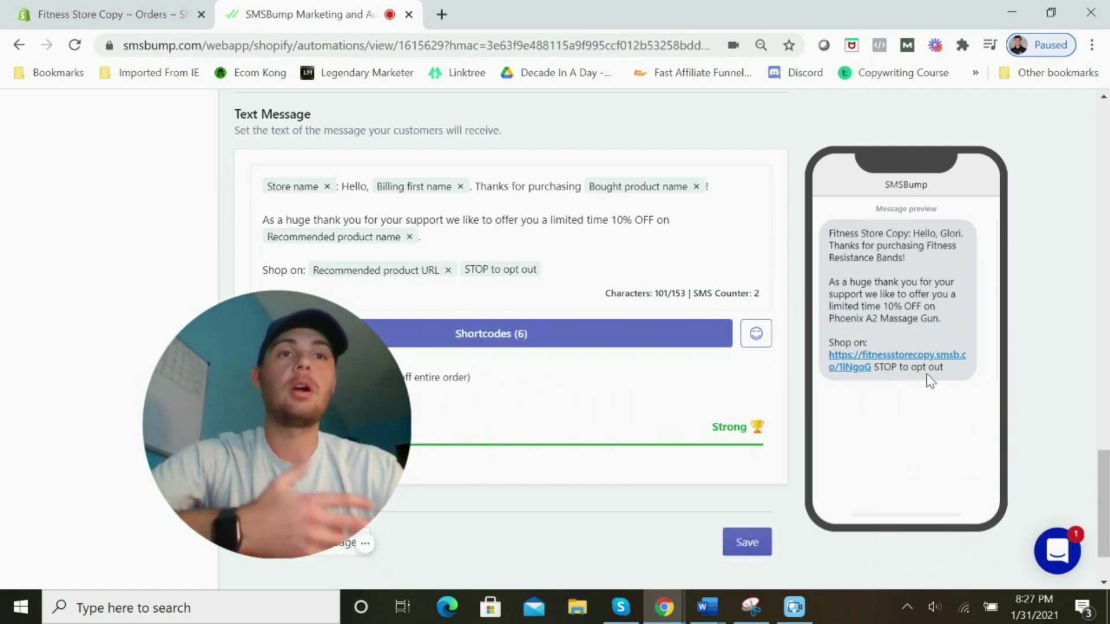
mouse_move(315, 473)
left_click_drag(315, 473, 199, 479)
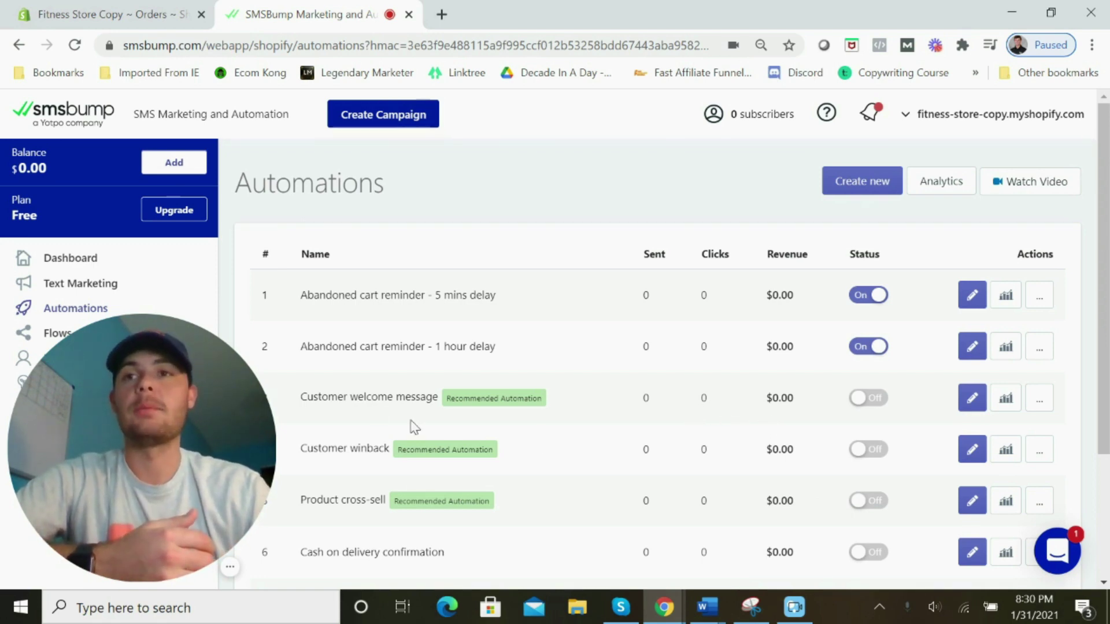
Open the TCPA/GDPR compliance guide from the SMSBump dashboard and read the section on enabling phone fields and changing the placeholder
left_click(136, 266)
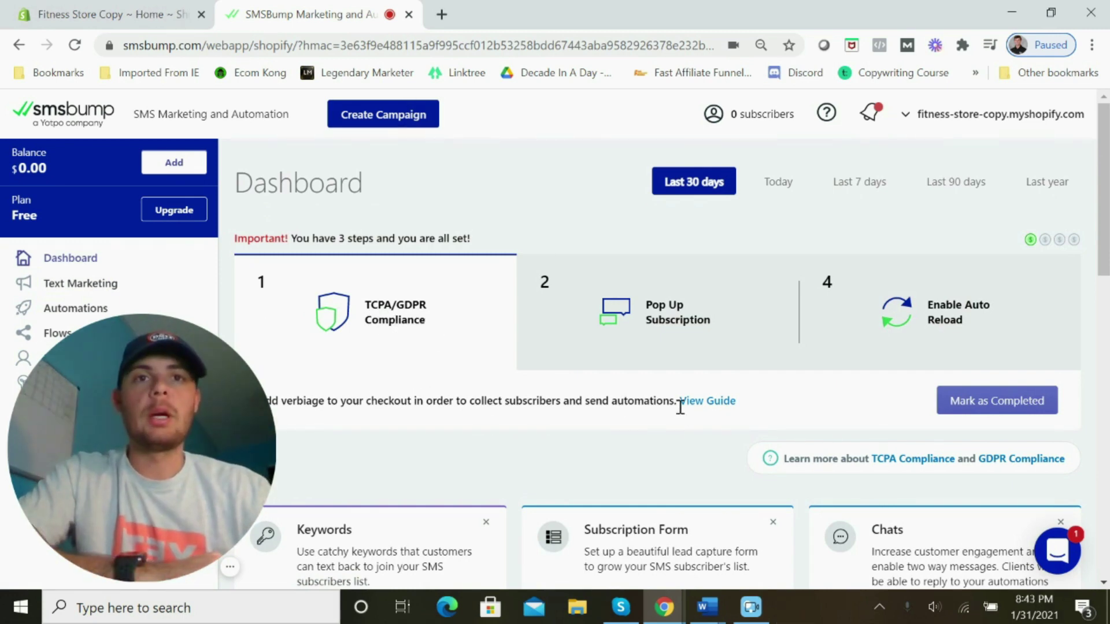
left_click(691, 402)
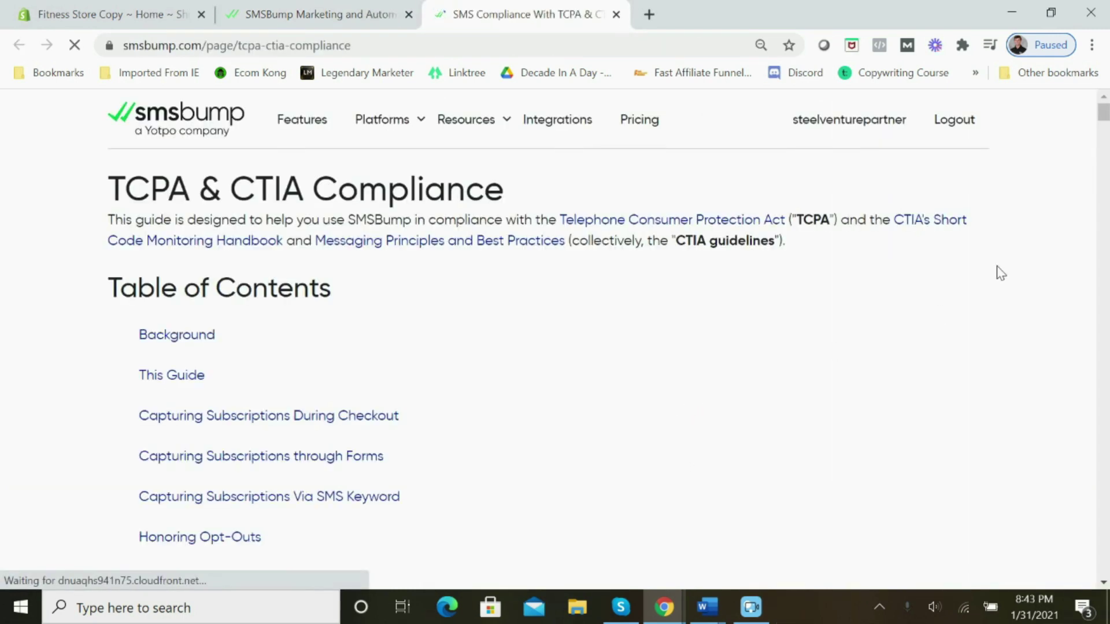
left_click_drag(1102, 113, 1102, 411)
left_click_drag(1101, 426, 1103, 174)
scroll(775, 371, "up", 6)
scroll(769, 364, "down", 15)
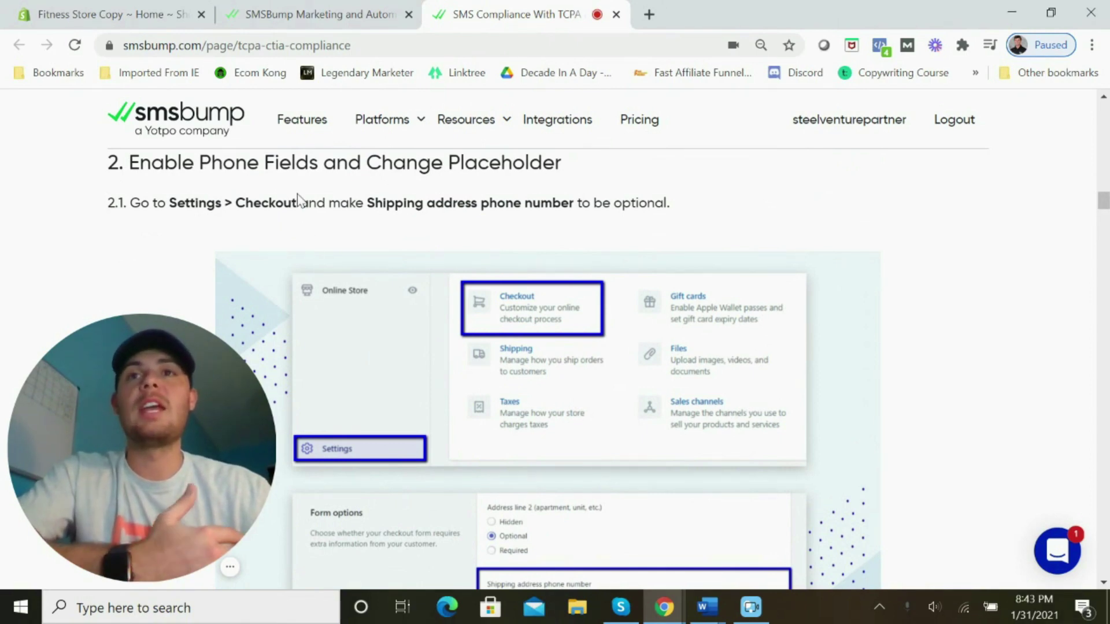
scroll(488, 249, "down", 6)
scroll(487, 248, "down", 2)
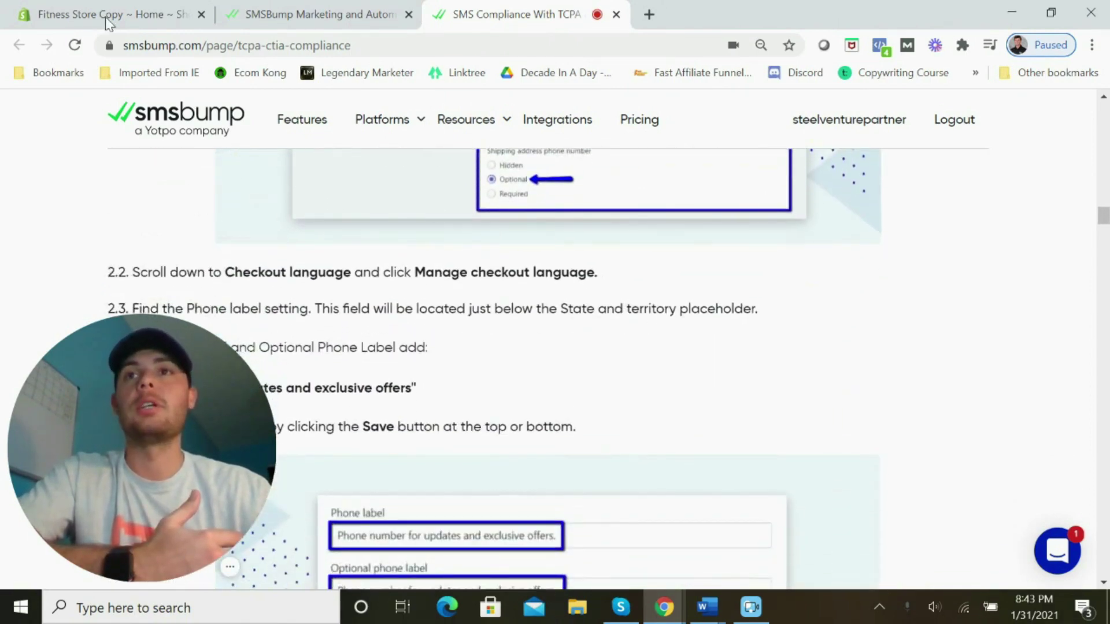
Switch to the Shopify admin, set Shipping address phone number to Optional in the checkout settings, and save
left_click(99, 14)
left_click_drag(115, 369, 1011, 460)
left_click(50, 350)
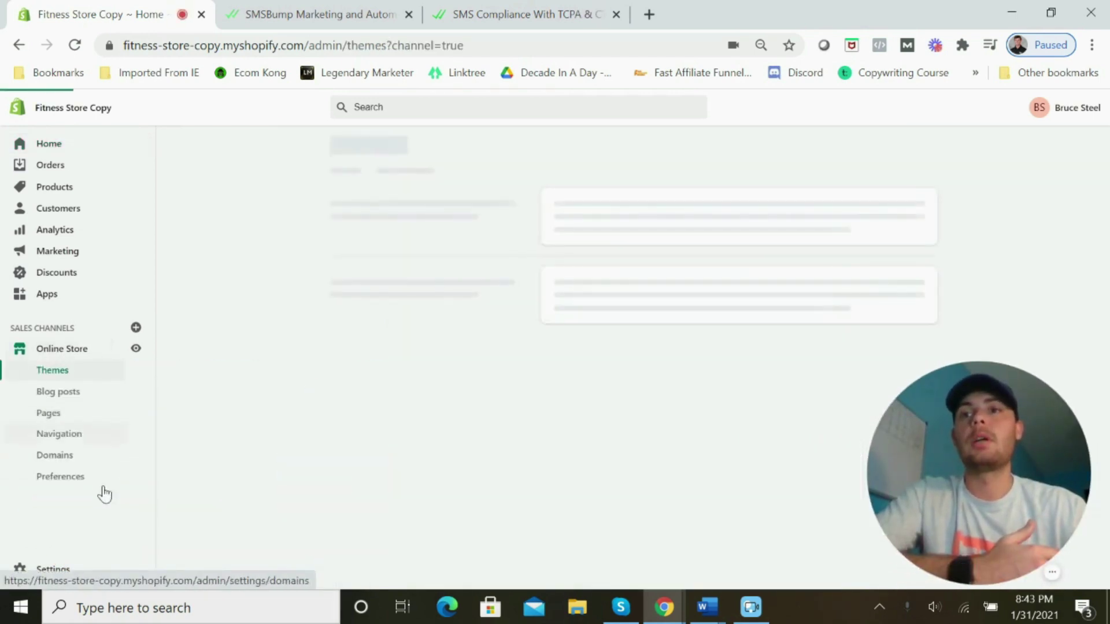
left_click(63, 571)
left_click(434, 350)
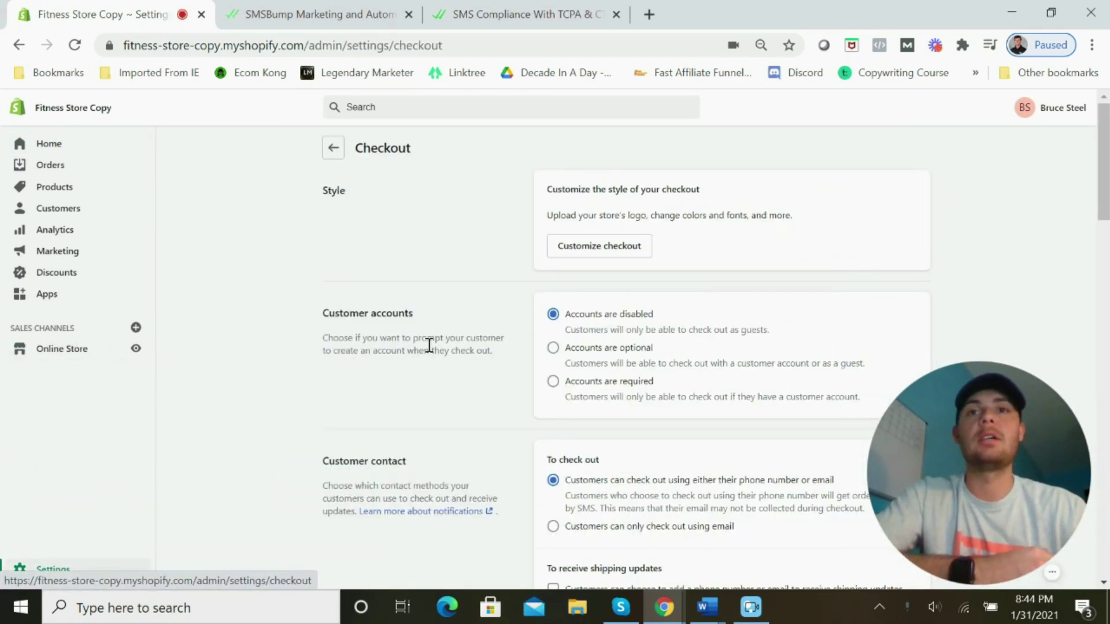
scroll(680, 364, "down", 3)
scroll(682, 364, "down", 6)
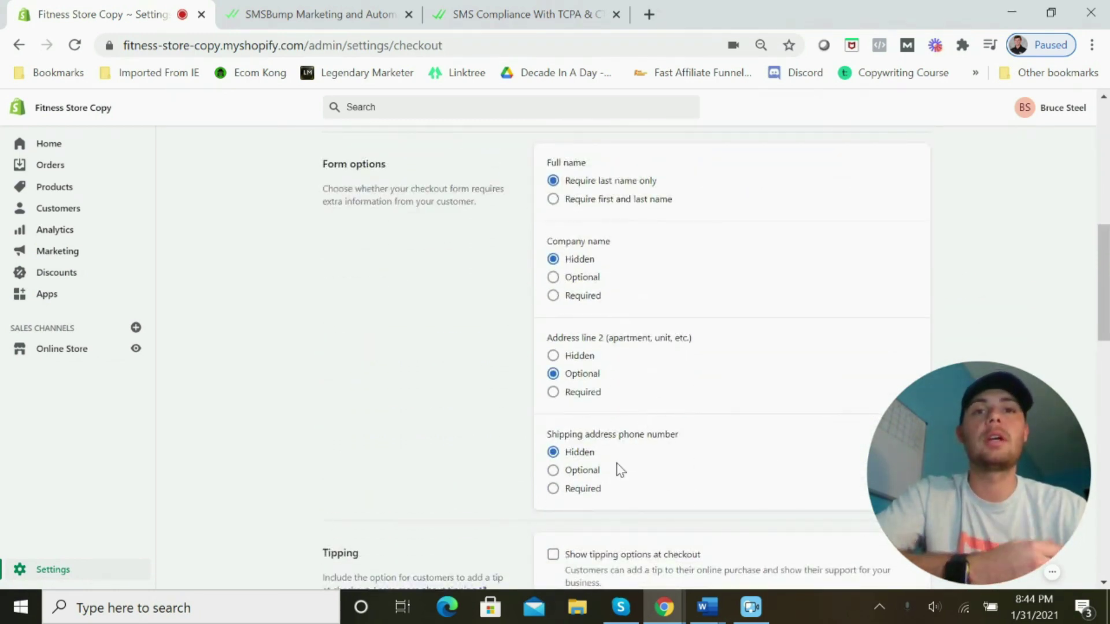
left_click(583, 471)
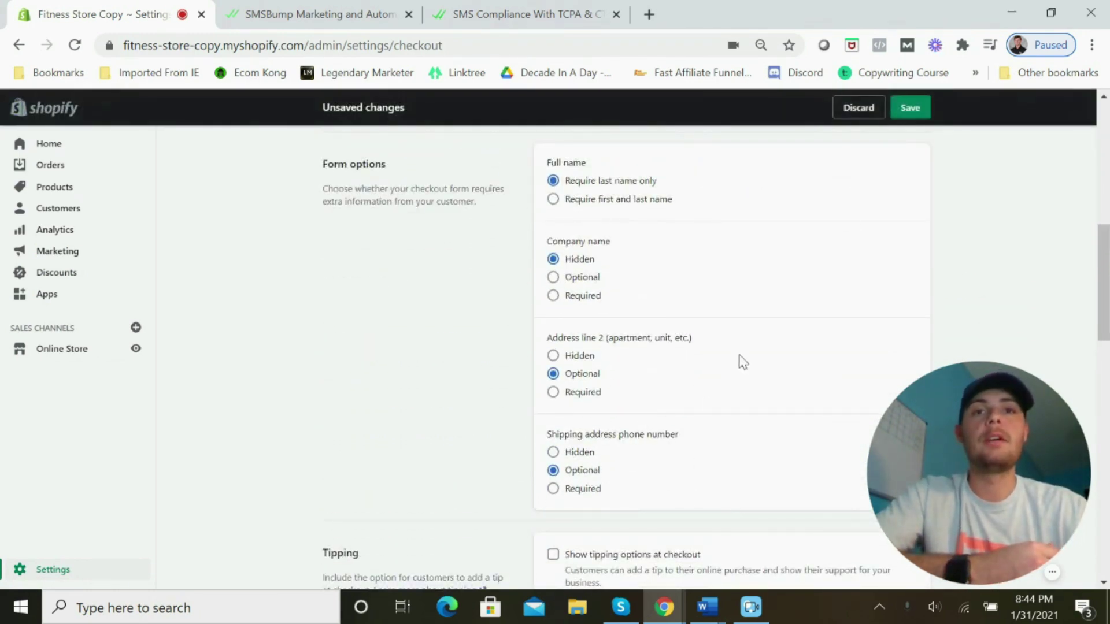
left_click(897, 113)
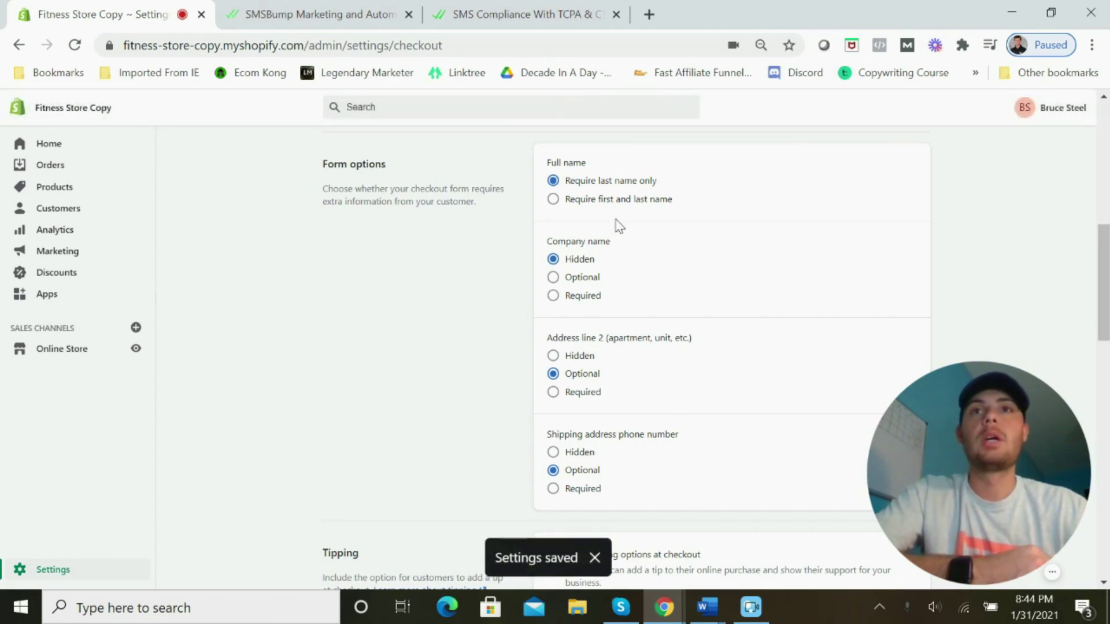
Return to the compliance guide and copy the label text "Phone number for updates and exclusive offers"
left_click(516, 15)
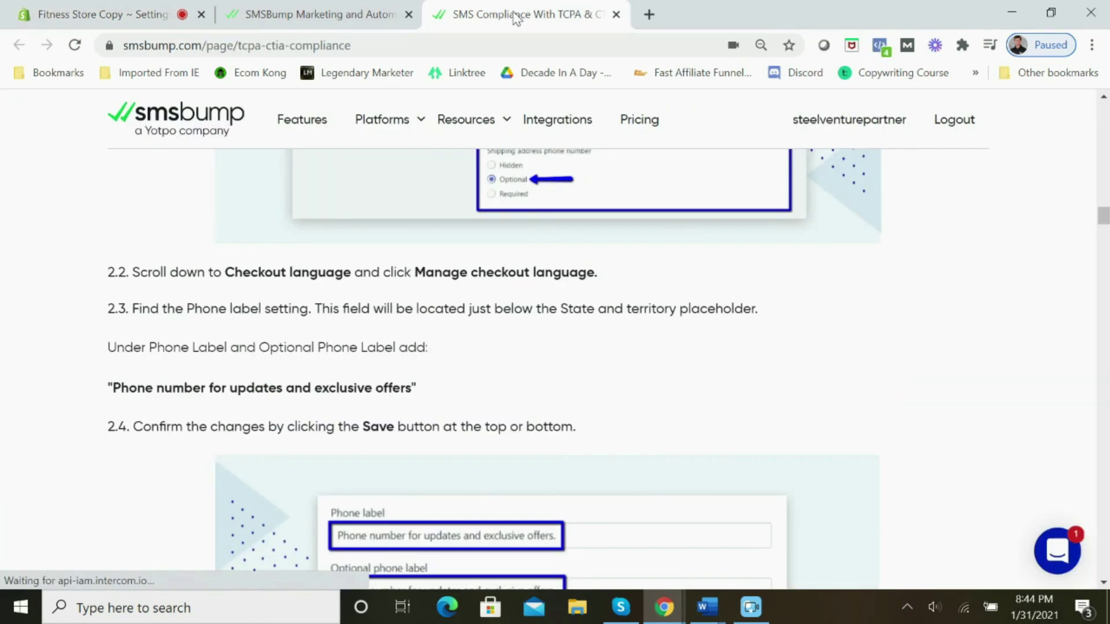
left_click_drag(1095, 452, 951, 435)
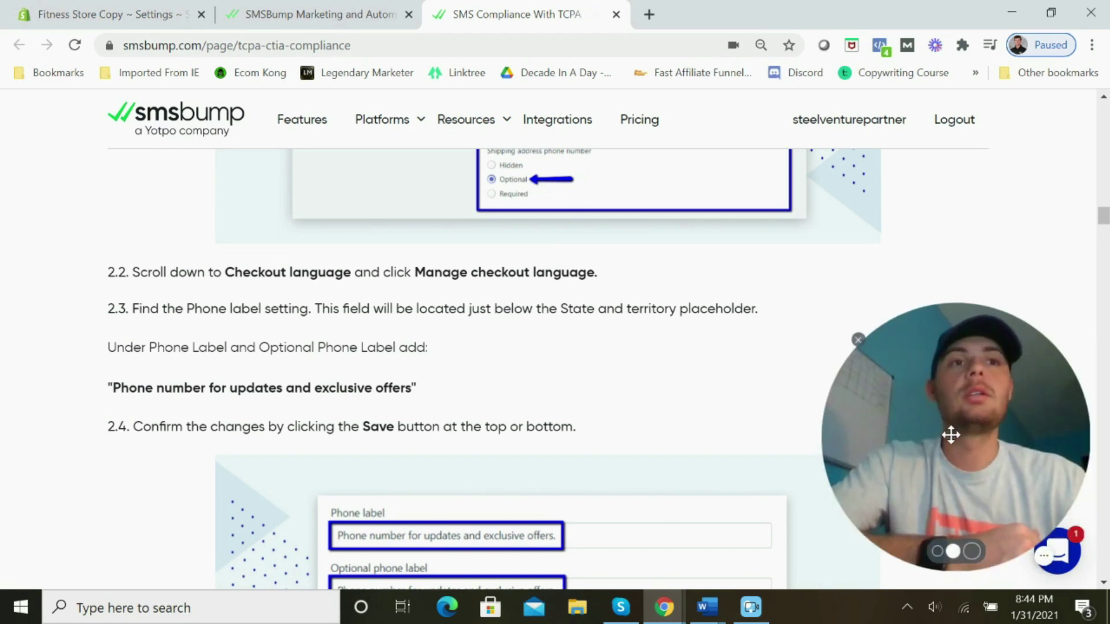
scroll(629, 415, "down", 2)
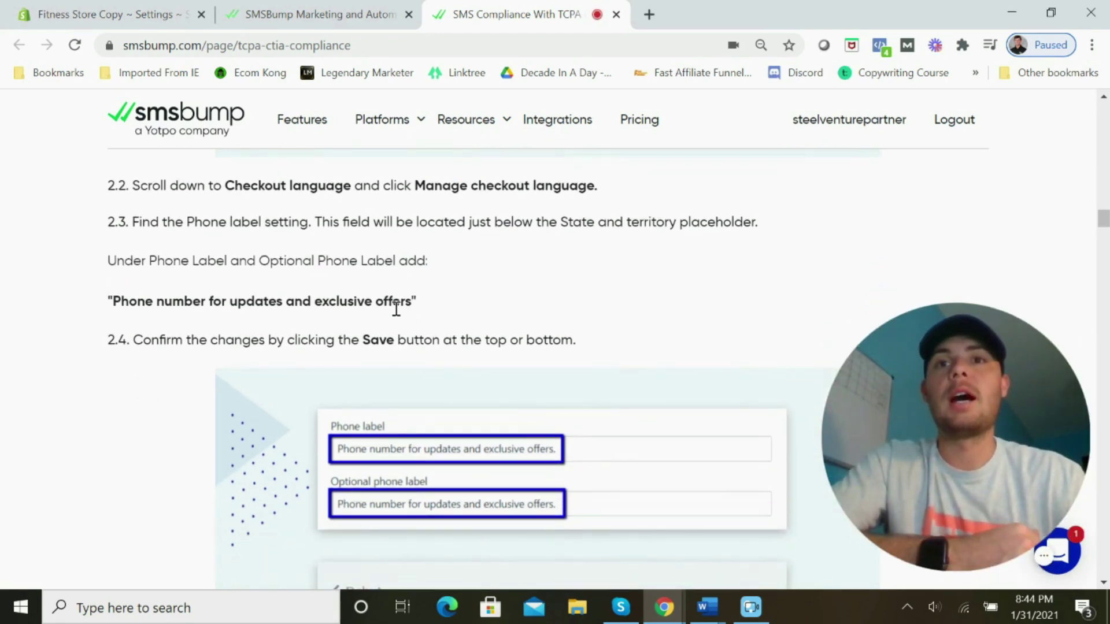
left_click_drag(139, 322, 108, 301)
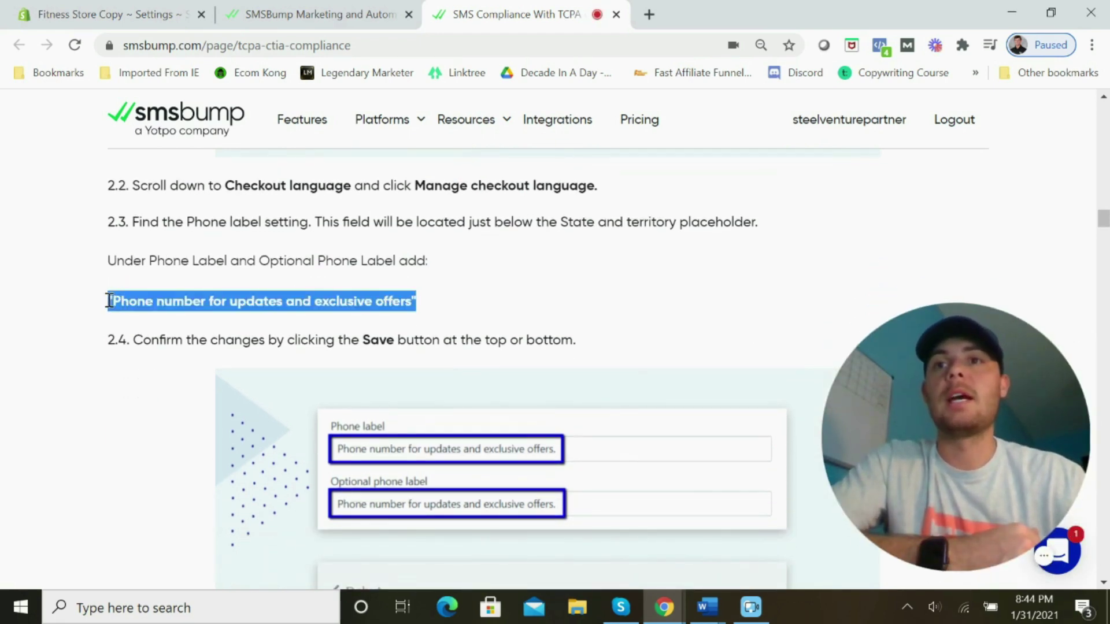
right_click(160, 294)
left_click(200, 311)
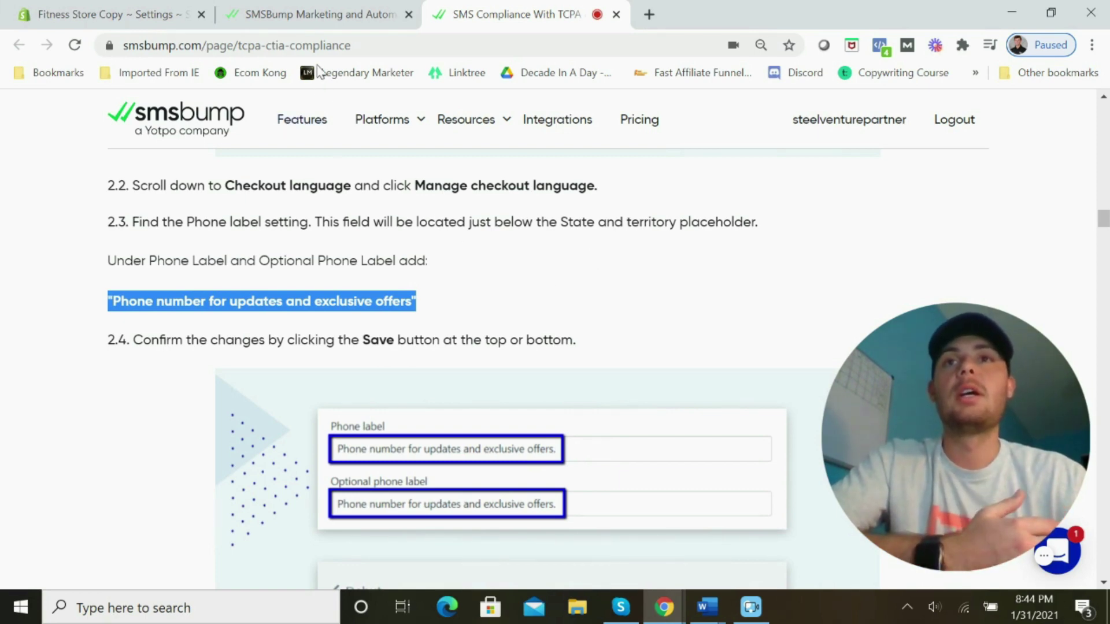
In Shopify's checkout language settings, fill Phone label and Optional phone label with "Phone number for updates and exclusive offers" and save
left_click(136, 17)
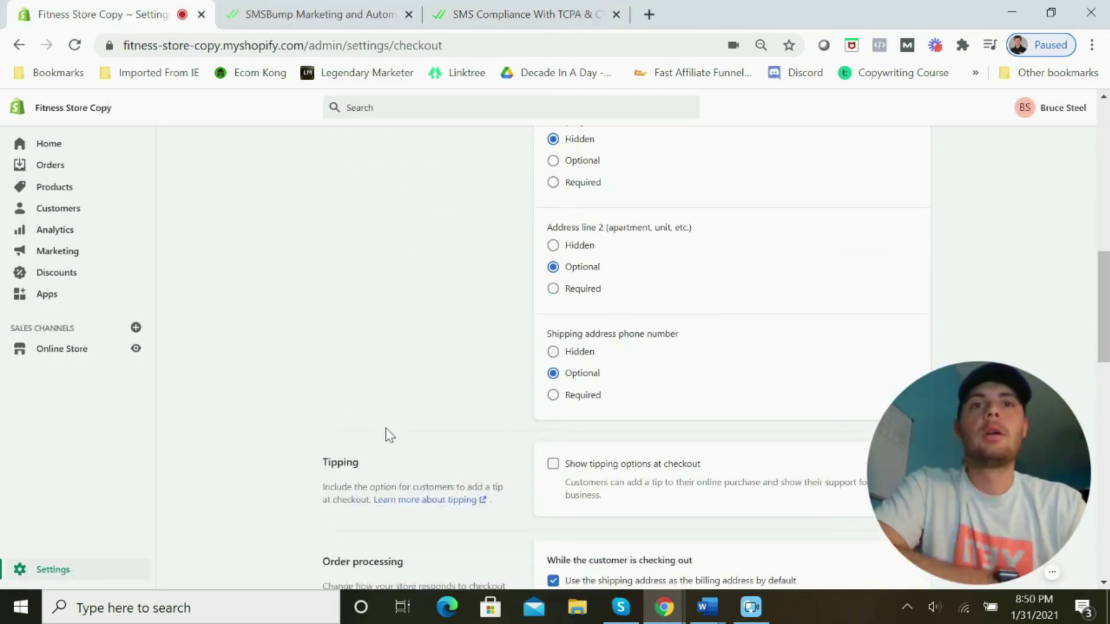
scroll(384, 436, "down", 20)
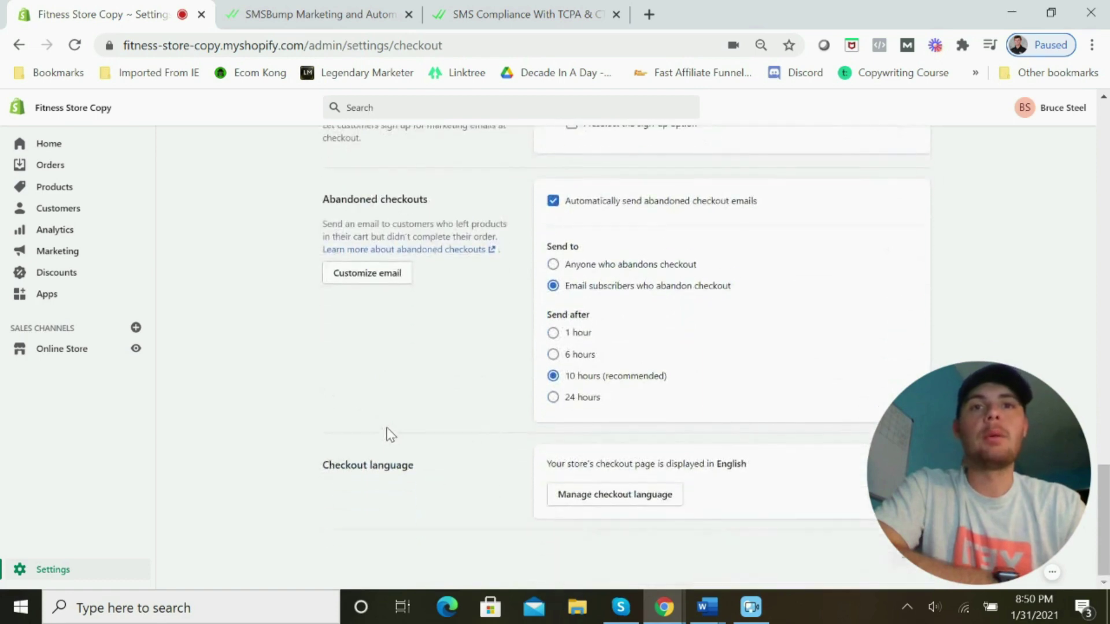
left_click(559, 495)
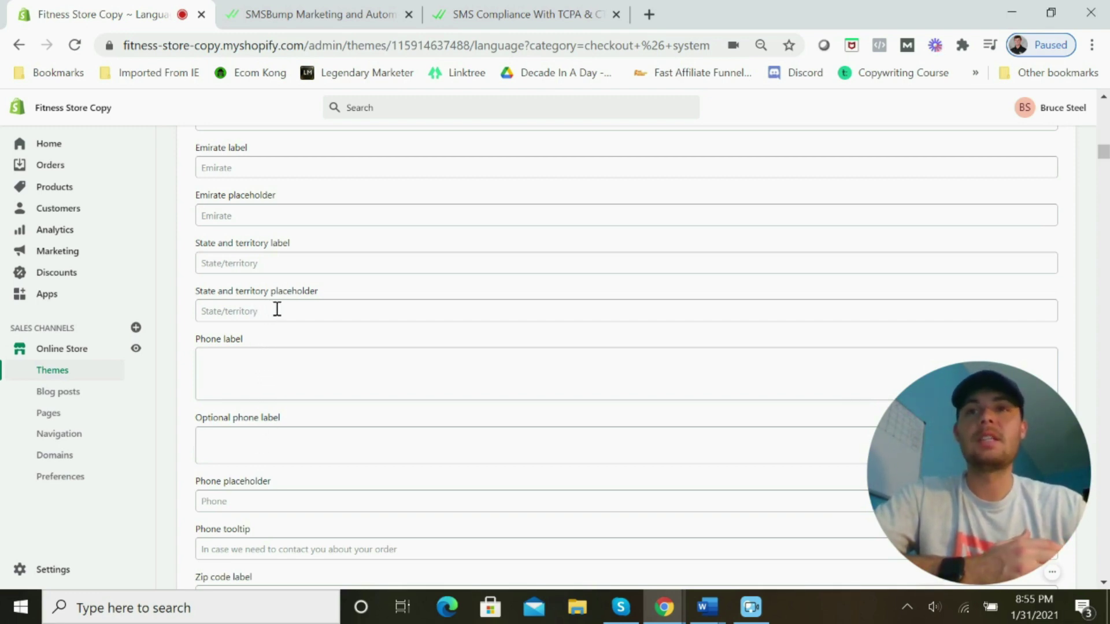
left_click(292, 379)
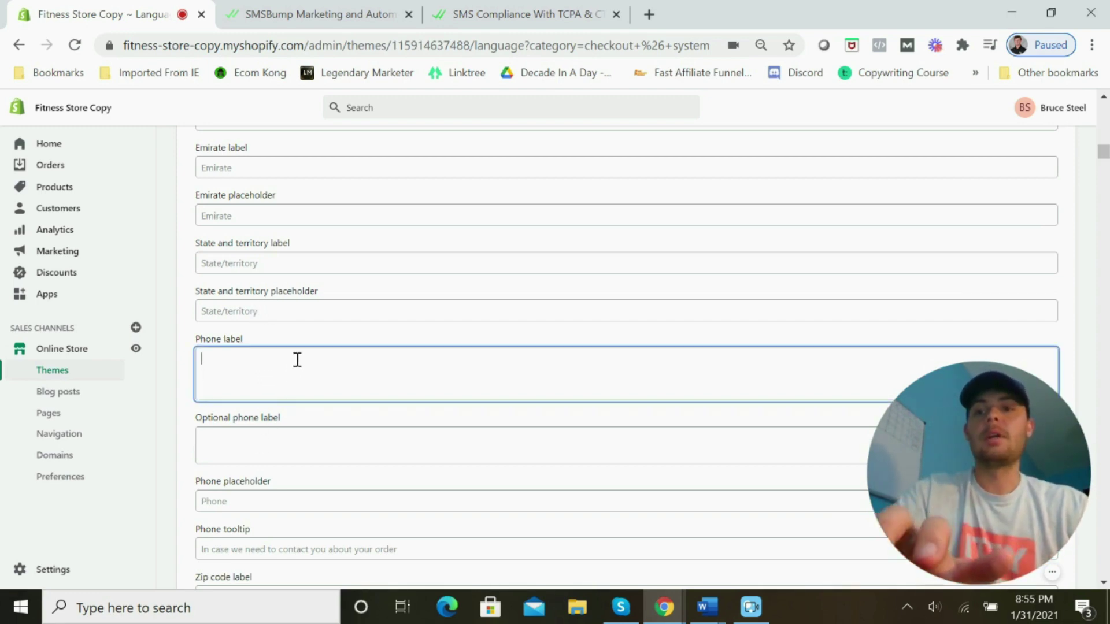
left_click(315, 444)
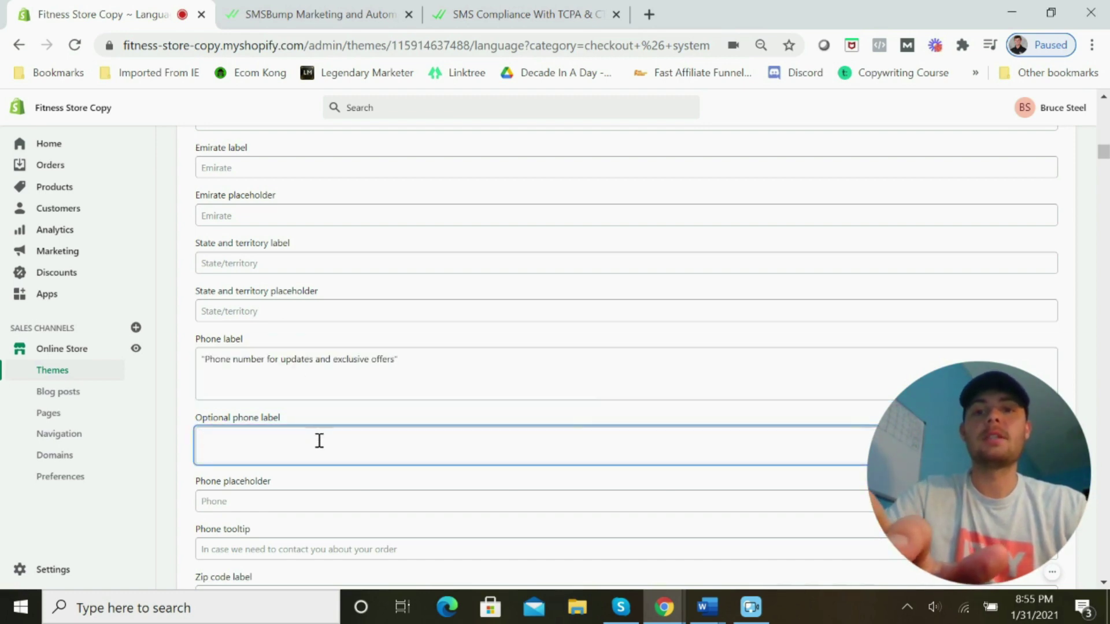
key("ctrl+v")
left_click_drag(1105, 152, 1105, 106)
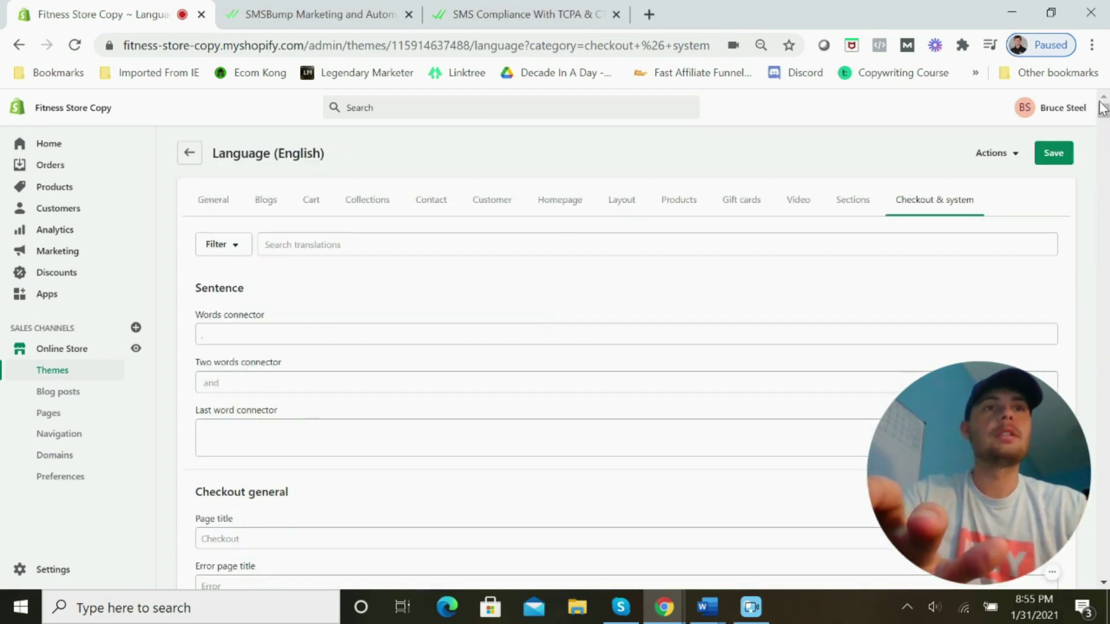
left_click(1068, 154)
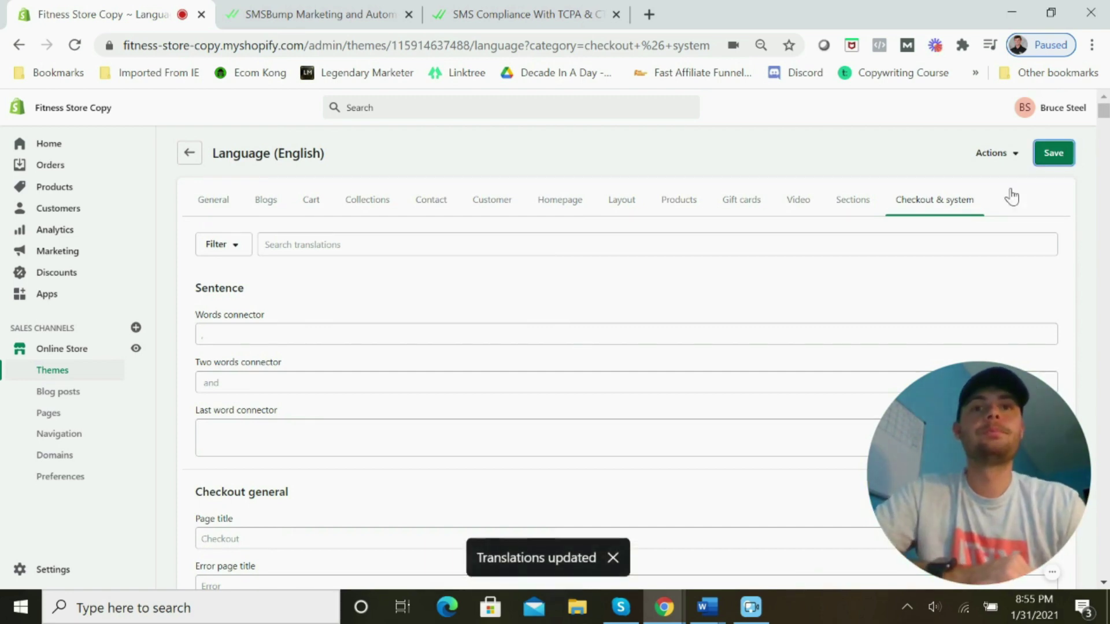
Copy the Text Marketing Notifications paragraph from the compliance guide's section on updating the privacy policy
left_click(537, 13)
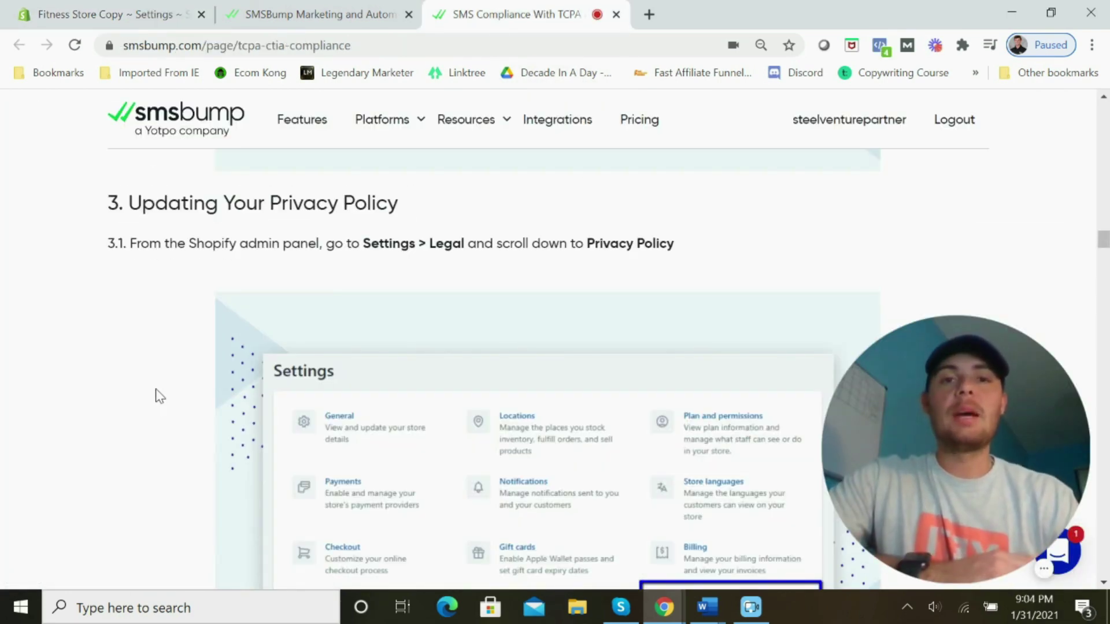
scroll(159, 393, "down", 10)
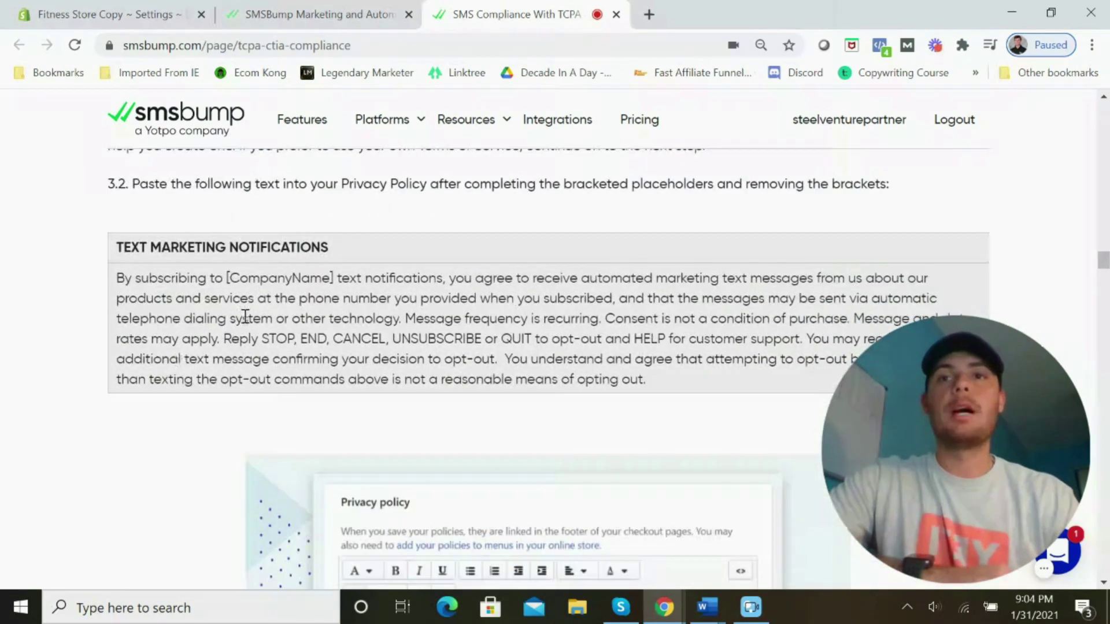
triple_click(245, 316)
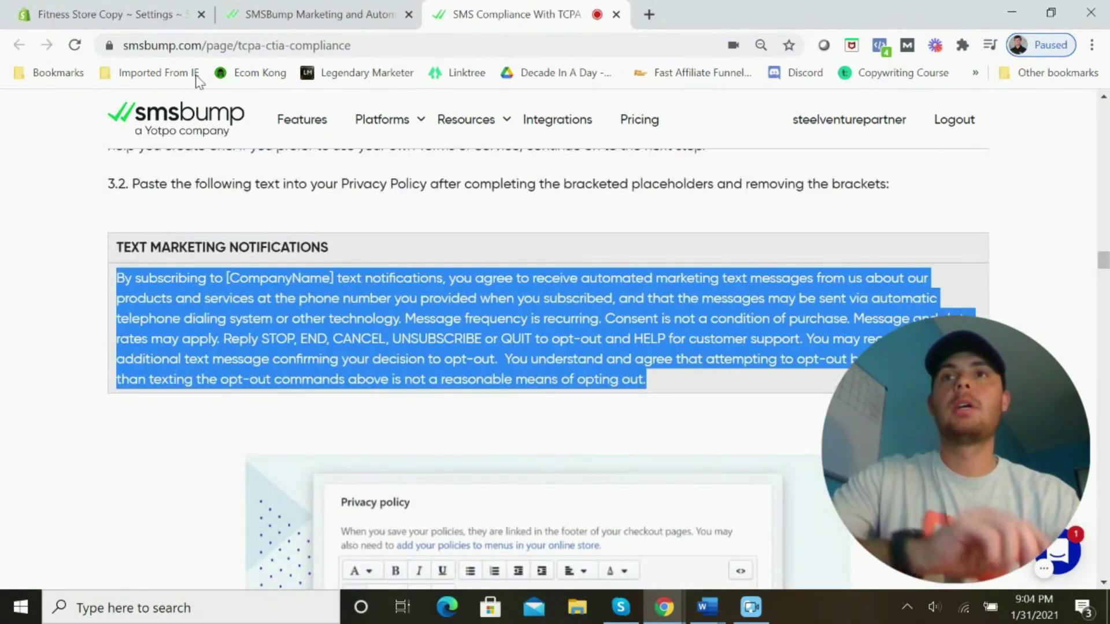
Switch to the Shopify admin and open the store's Legal settings
left_click(110, 14)
left_click_drag(809, 485, 178, 442)
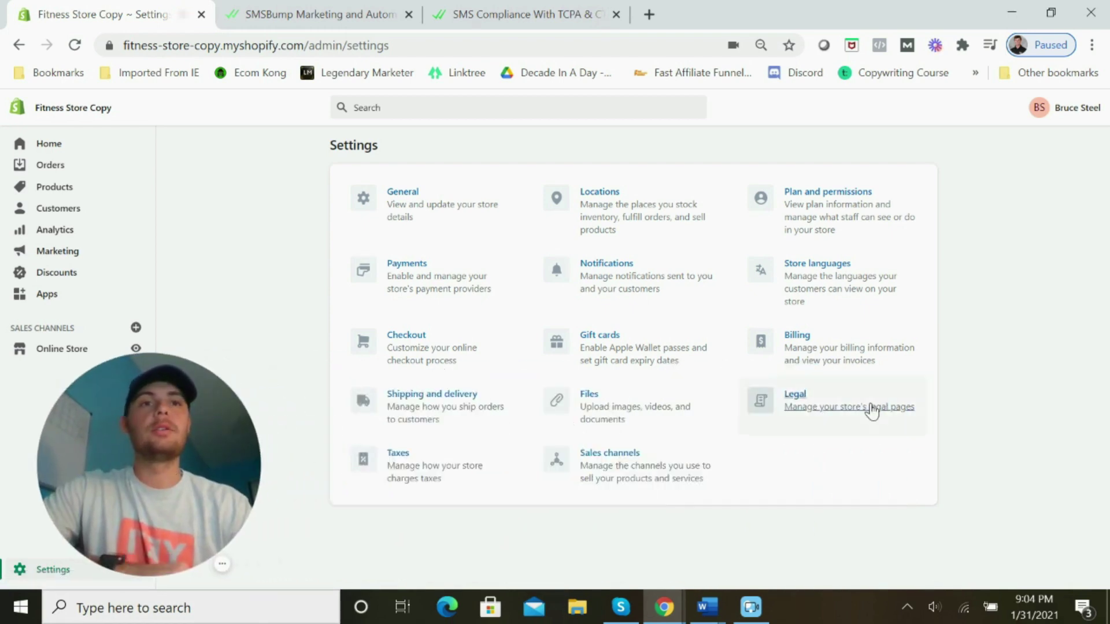
left_click(874, 414)
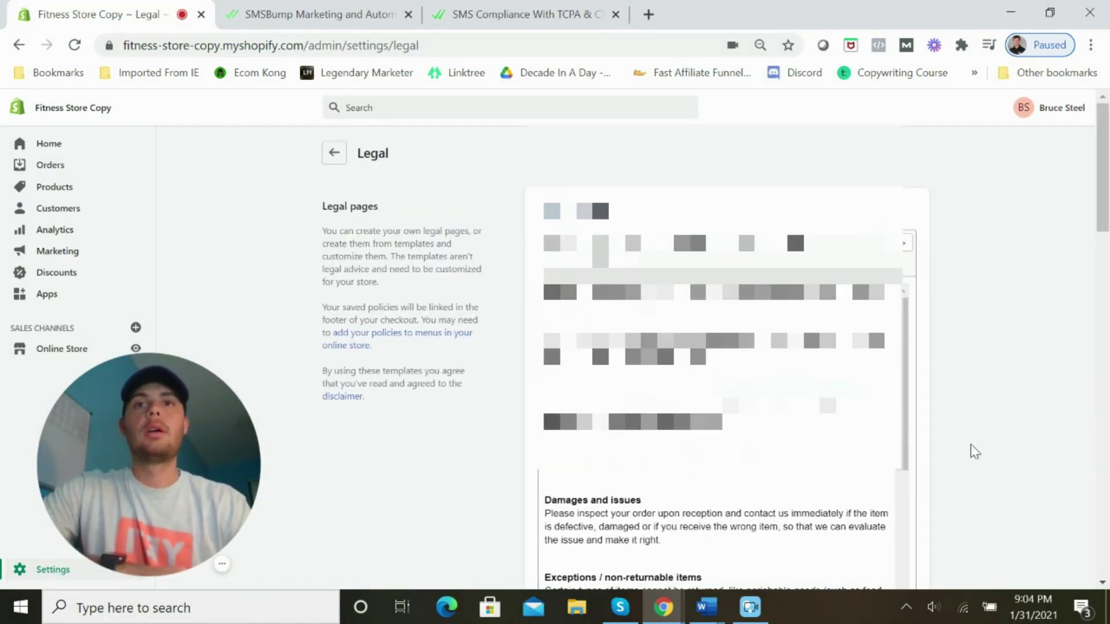
In the privacy policy's GDPR section, replace the bracketed alternative-instructions placeholder with the copied text marketing paragraph and save the legal pages
scroll(1020, 429, "down", 12)
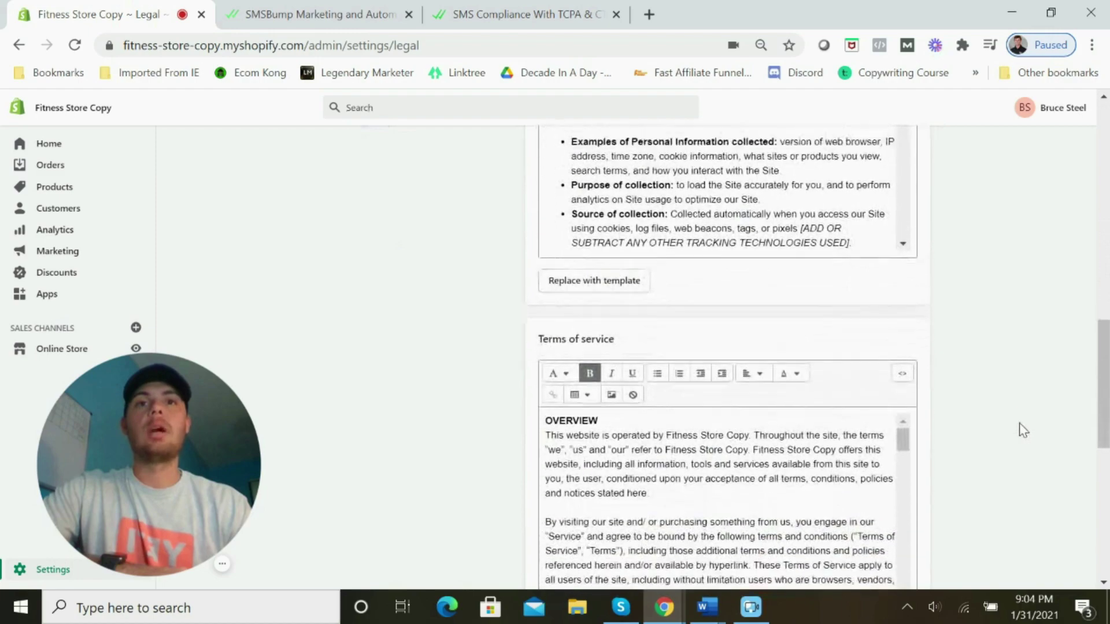
scroll(1016, 429, "up", 12)
scroll(1003, 432, "down", 6)
scroll(751, 406, "down", 12)
scroll(696, 422, "down", 15)
scroll(696, 426, "down", 12)
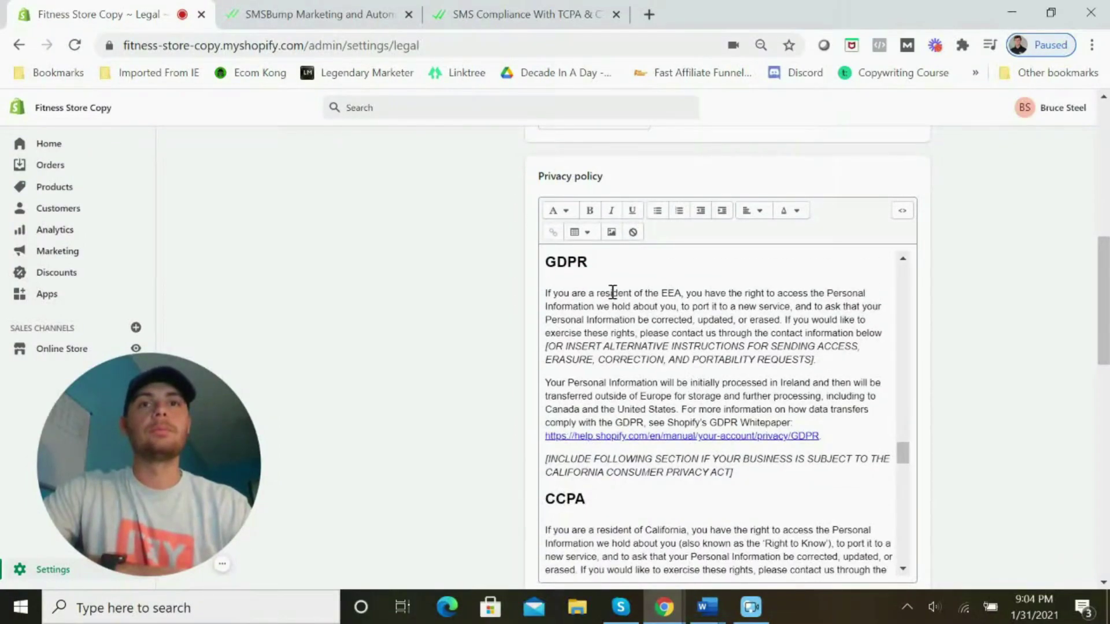
scroll(595, 275, "up", 2)
left_click_drag(822, 449, 552, 433)
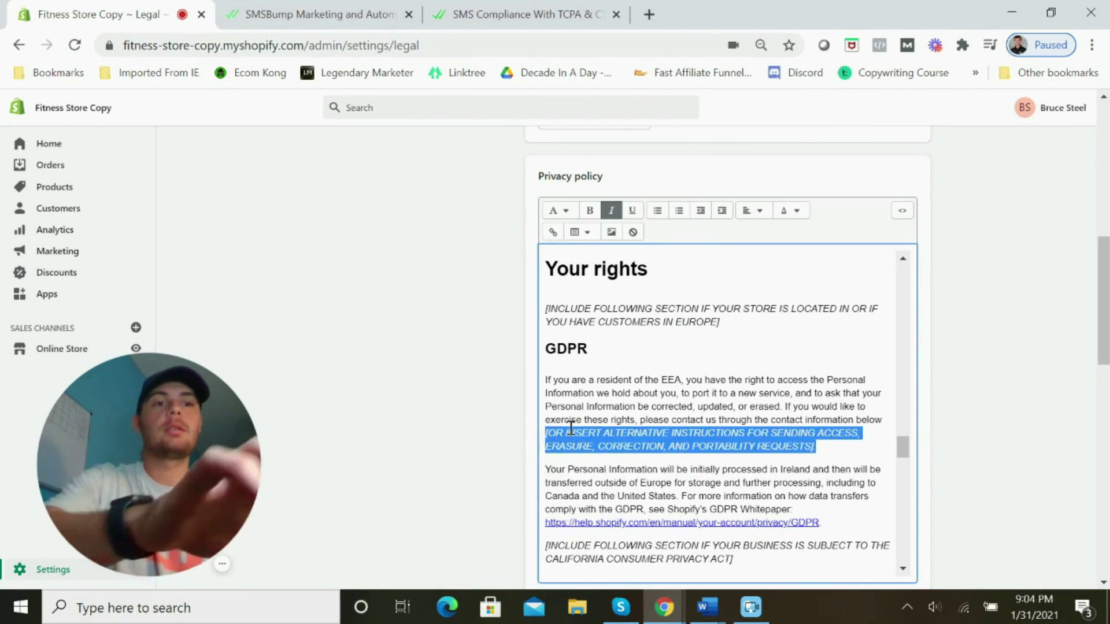
key("BackSpace")
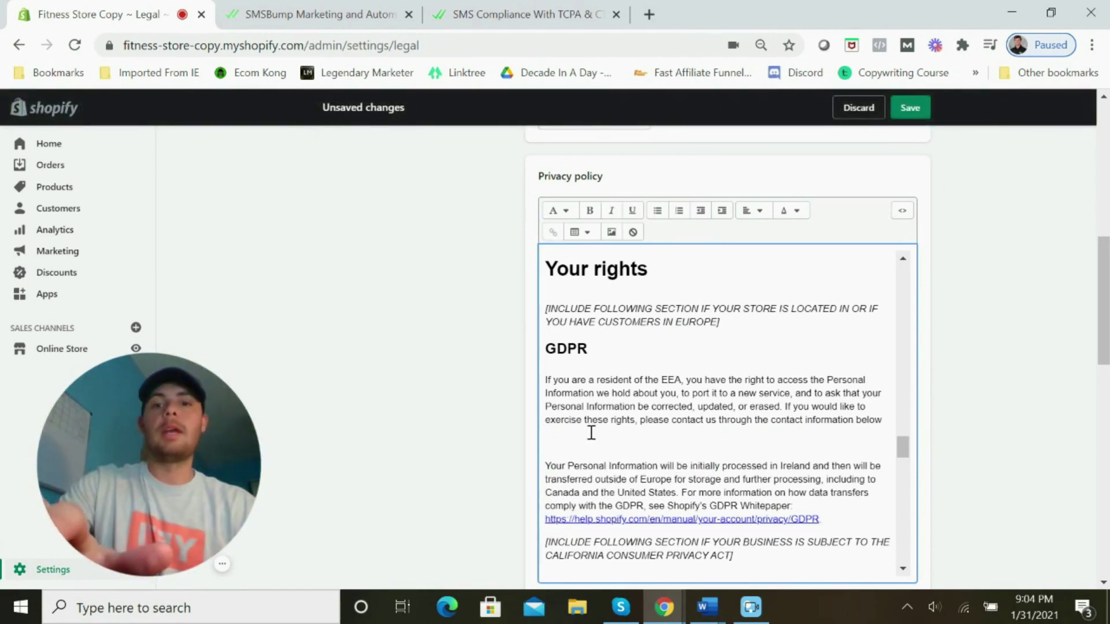
type("By subscribing to [CompanyName] text notifications, you agree to receive automated marketing text messages from us about our products and services at the phone number you provided when you subscribed, and that the messages may be sent via automatic telephone dialing system or other technology. Message frequency is recurring. Consent is not a condition of purchase. Message and data rates may apply. Reply STOP, END, CANCEL, UNSUBSCRIBE or QUIT to opt-out and HELP for customer support. You may receive an additional text message confirming your decision to opt-out.  You understand and agree that attempting to opt-out by any means other than texting the opt-out commands above is not a reasonable means of opting out.")
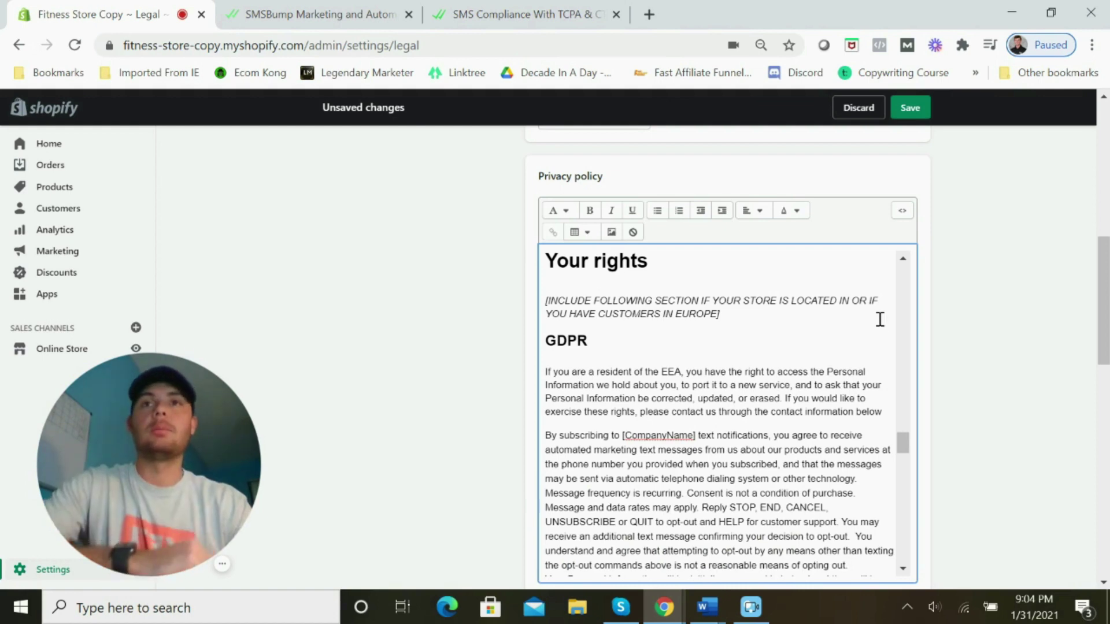
left_click(909, 109)
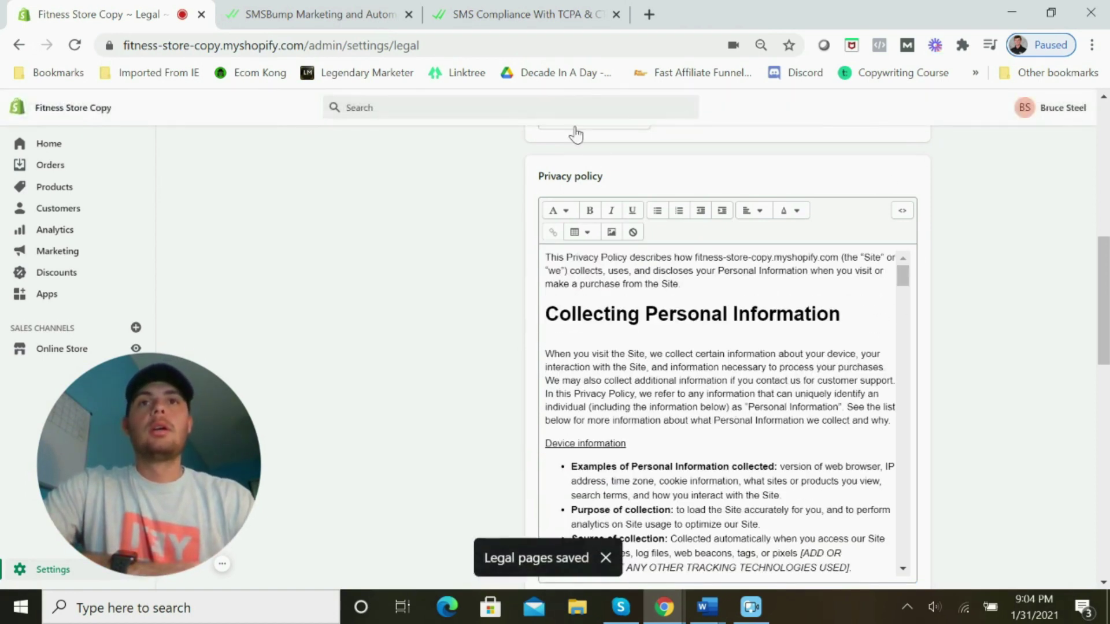
Return to the SMSBump compliance guide and read its sections on configuring the checkout footer and setting quiet hours
left_click(508, 16)
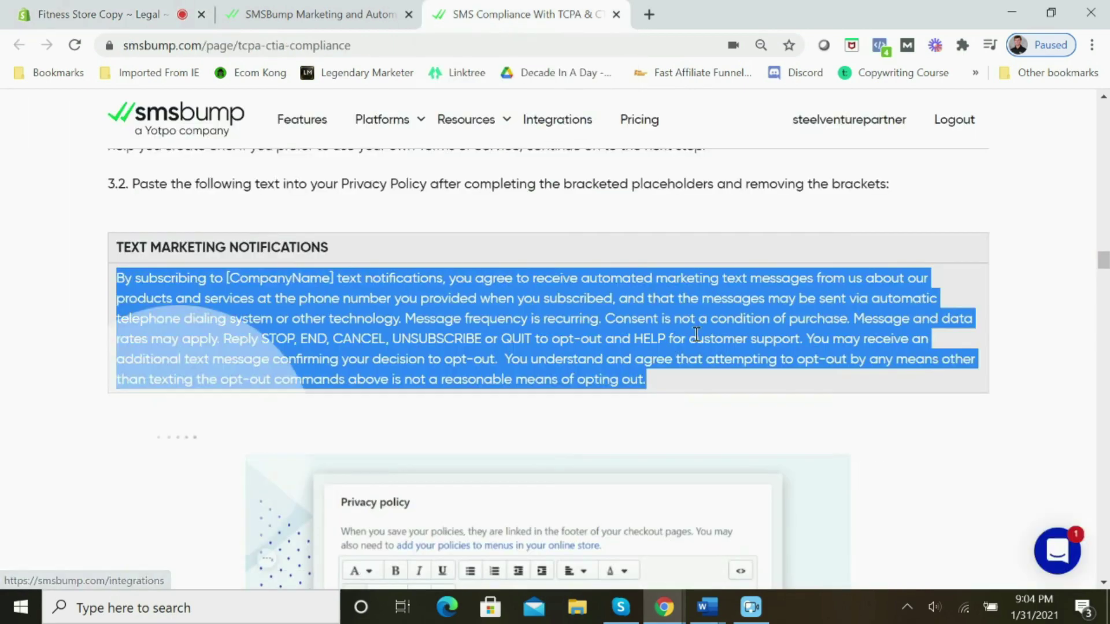
left_click(734, 402)
left_click_drag(123, 436, 867, 436)
scroll(444, 359, "down", 10)
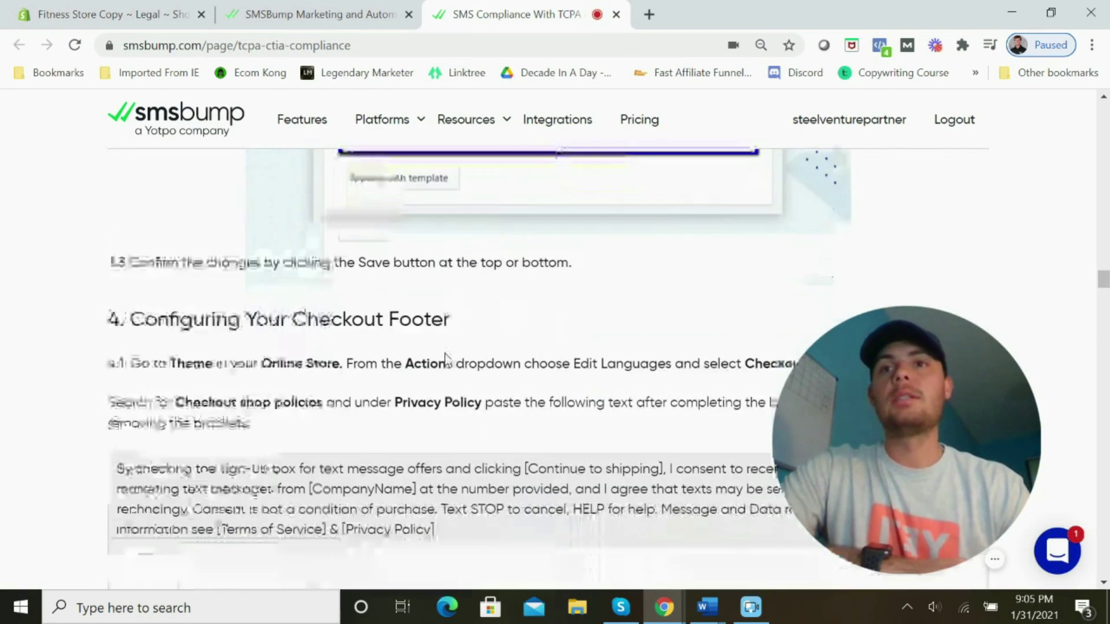
scroll(457, 345, "down", 10)
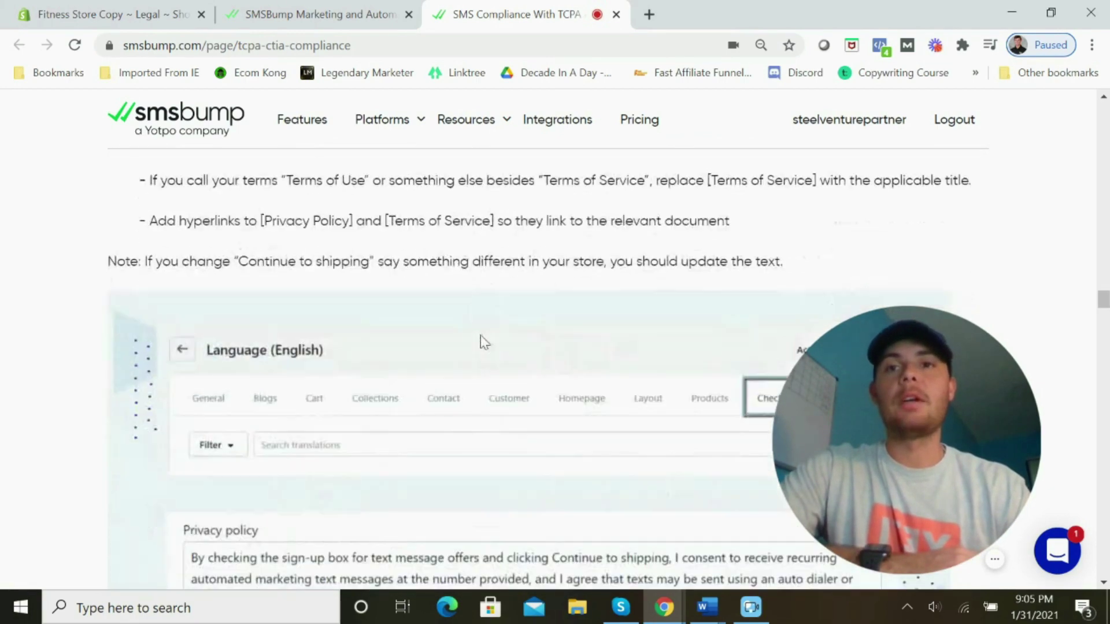
scroll(428, 263, "down", 4)
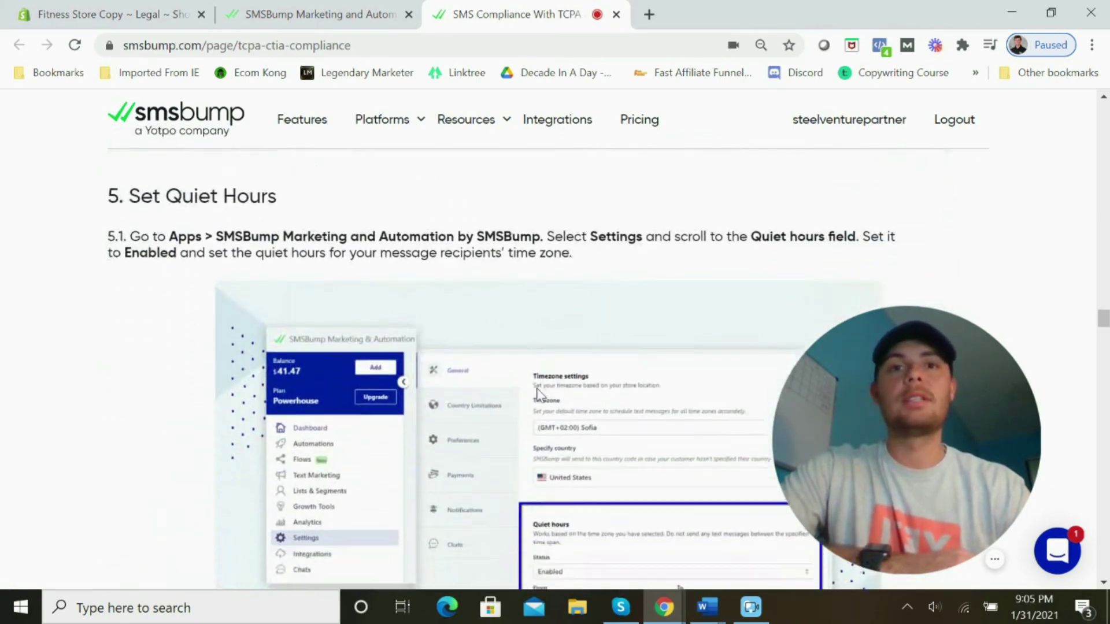
scroll(529, 383, "down", 10)
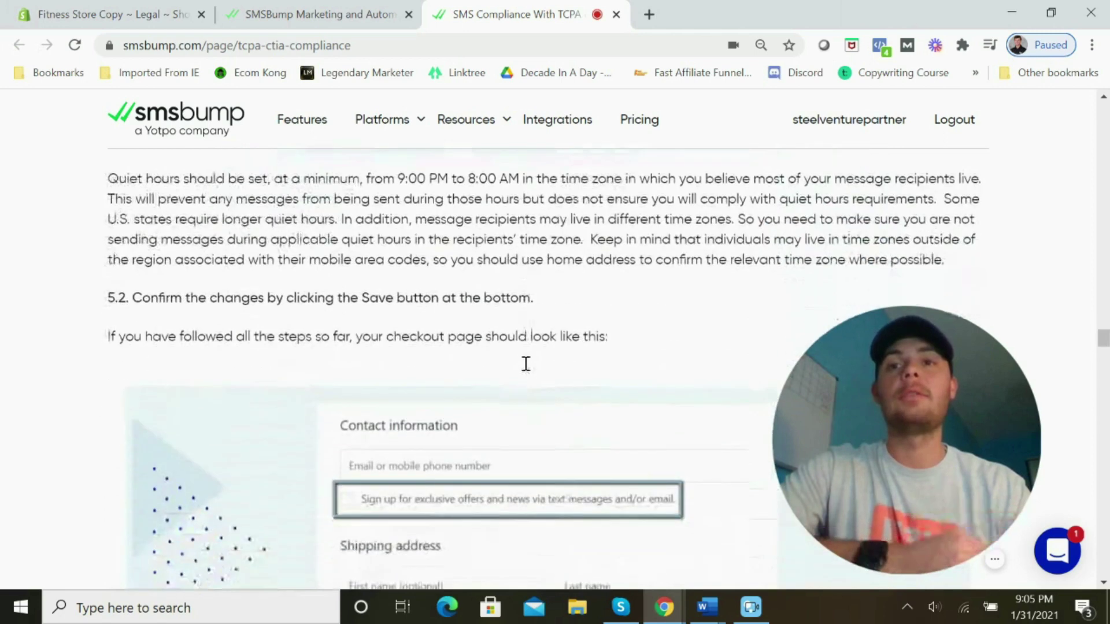
Read section 6 of the guide on including an opt-out option in automations, including its important notes
scroll(524, 363, "down", 9)
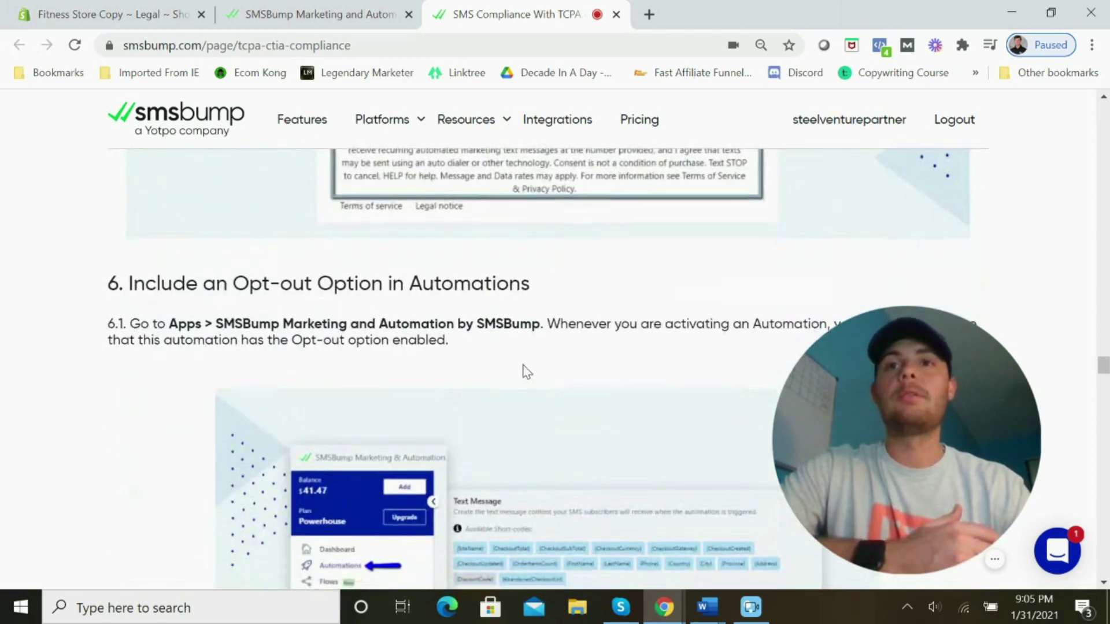
scroll(407, 255, "down", 1)
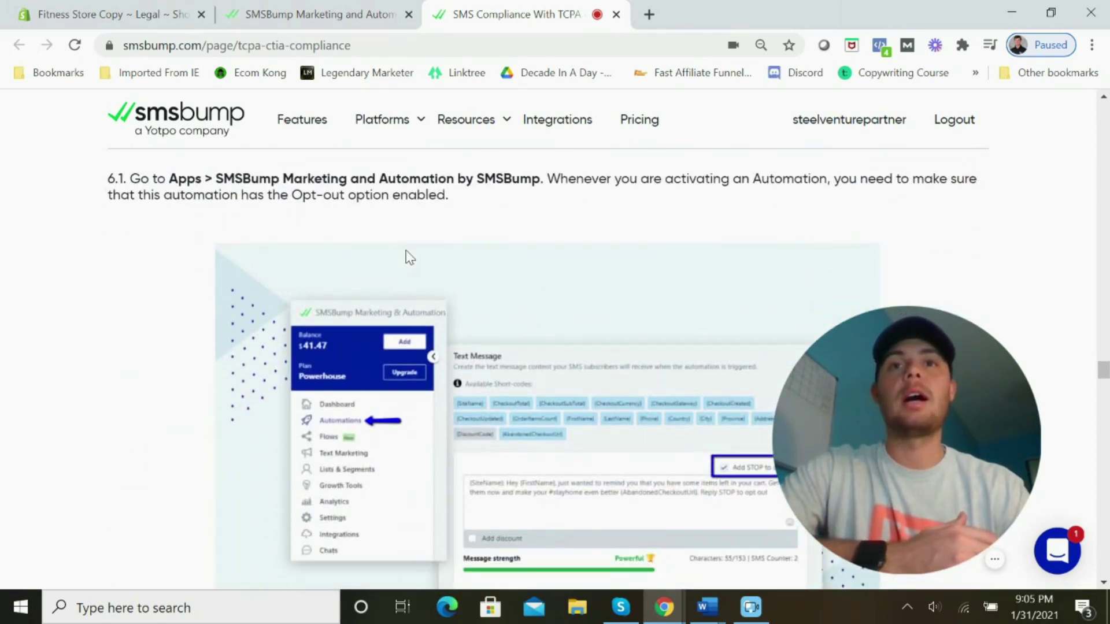
left_click_drag(776, 463, 58, 445)
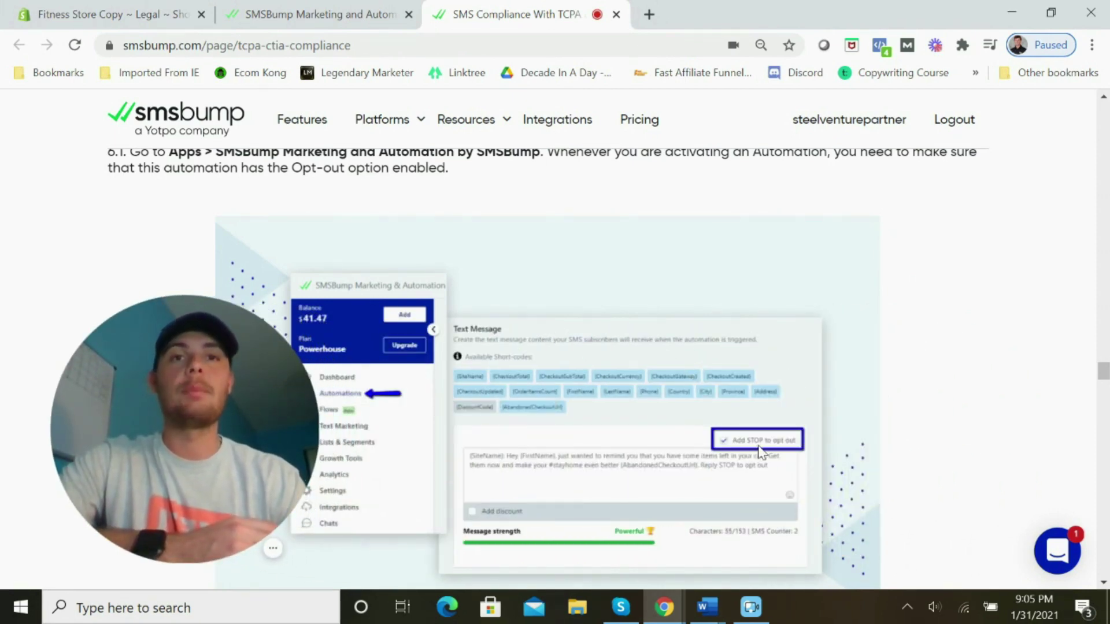
left_click_drag(273, 396, 246, 398)
scroll(677, 330, "down", 5)
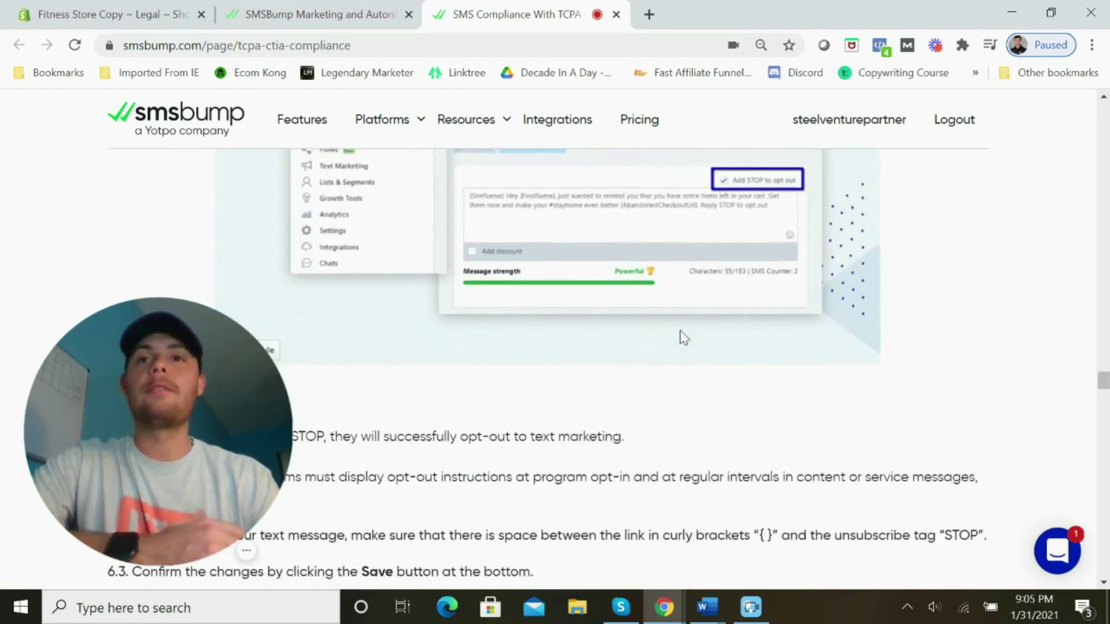
left_click_drag(314, 379, 1041, 404)
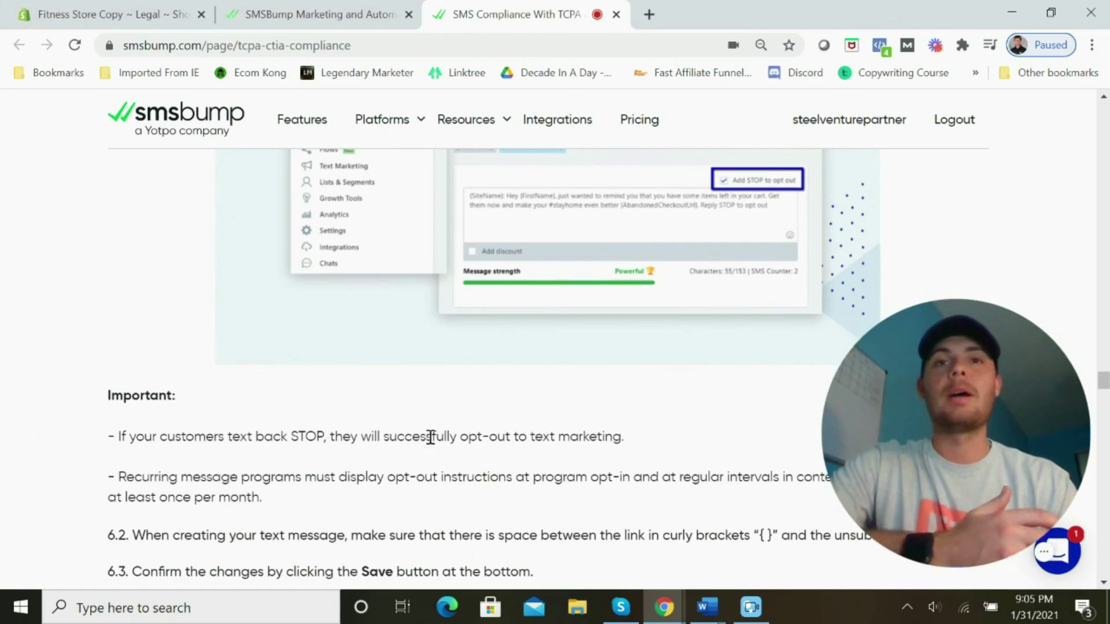
Look back over the guide's steps up to the start of Capturing Subscriptions During Checkout
scroll(432, 437, "up", 8)
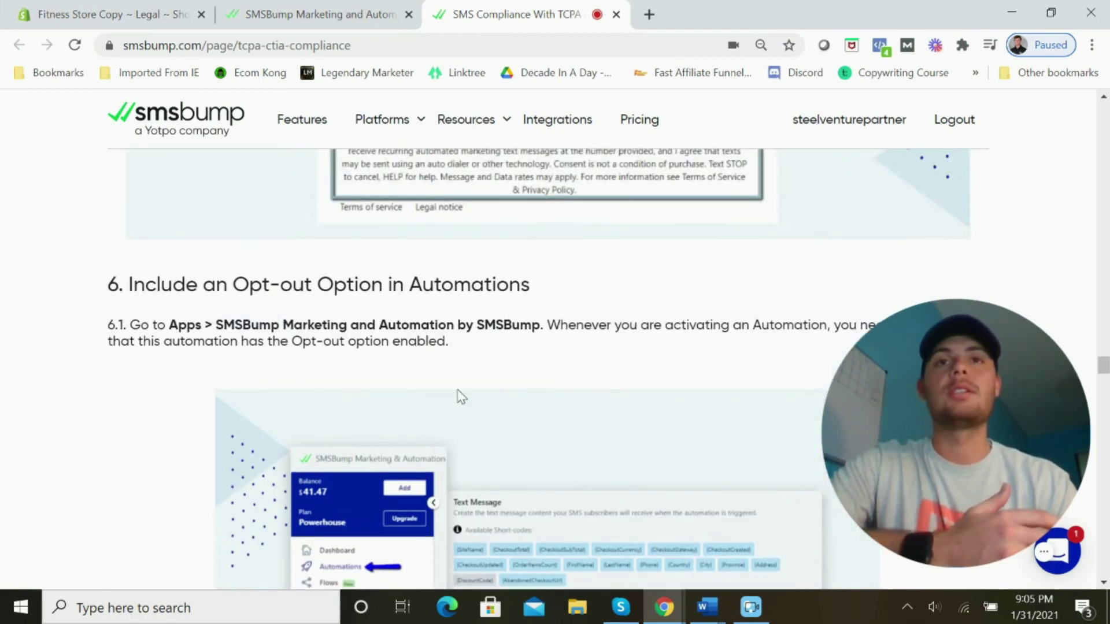
scroll(456, 396, "up", 5)
scroll(474, 408, "up", 10)
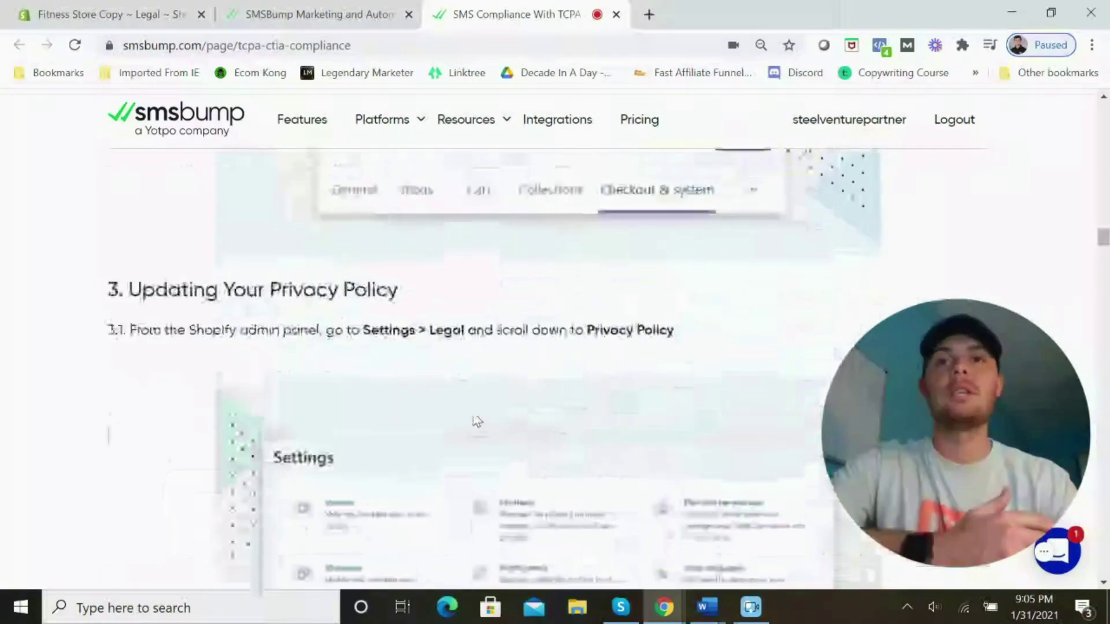
scroll(473, 420, "up", 10)
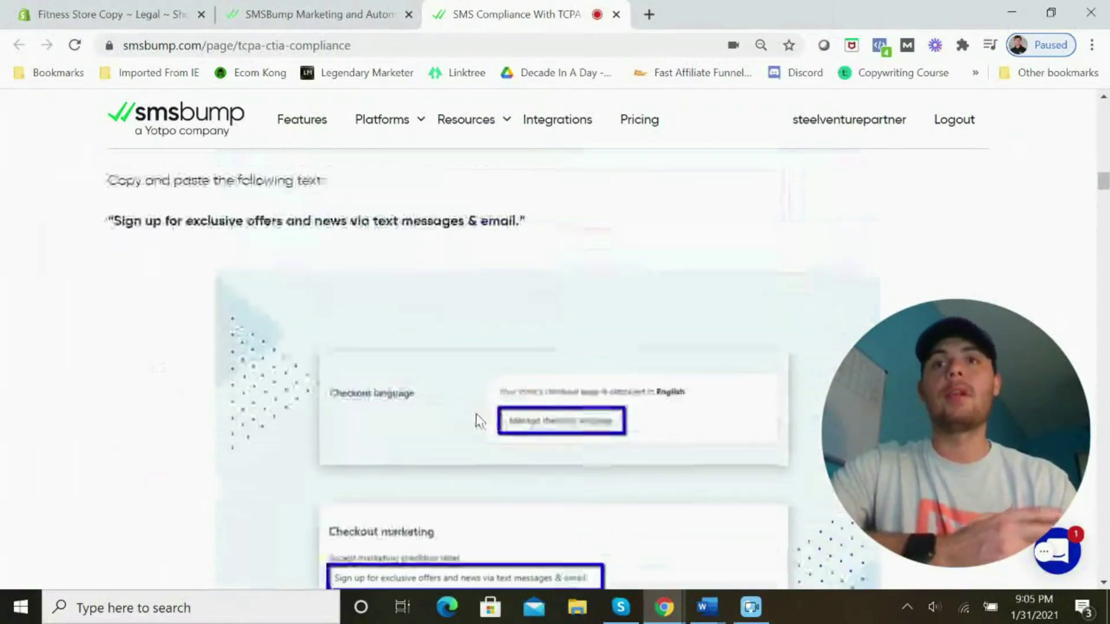
scroll(484, 421, "up", 2)
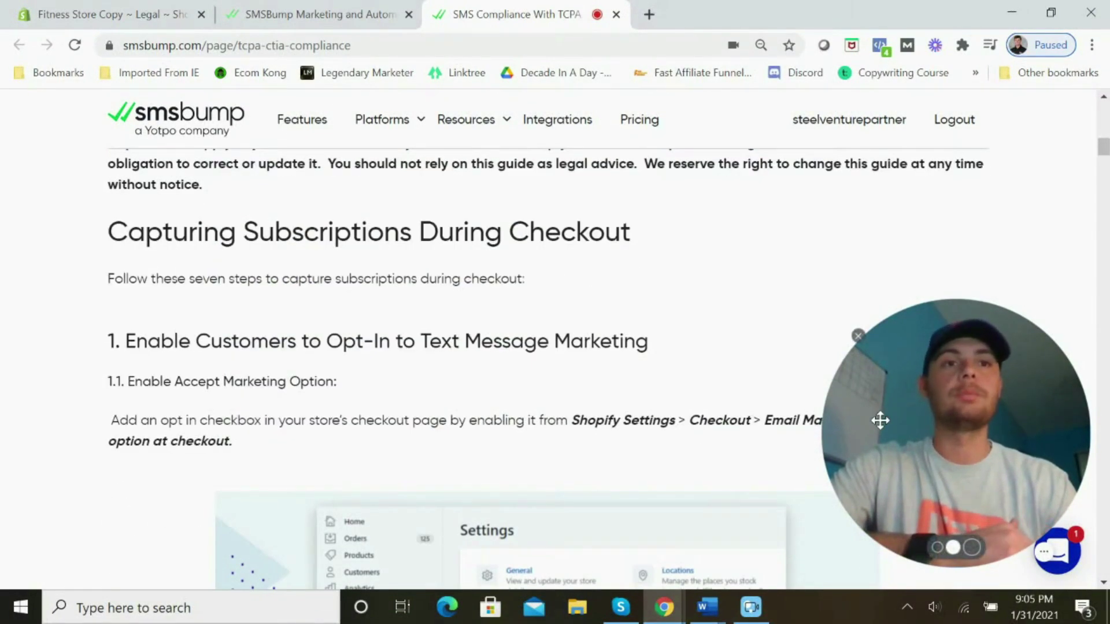
left_click_drag(879, 422, 832, 423)
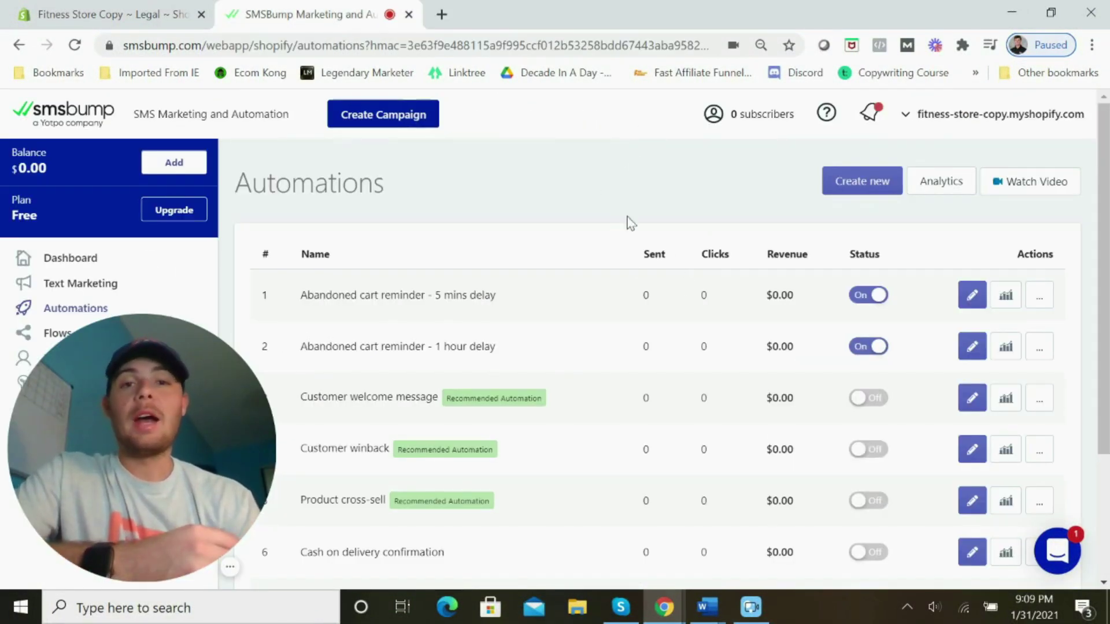